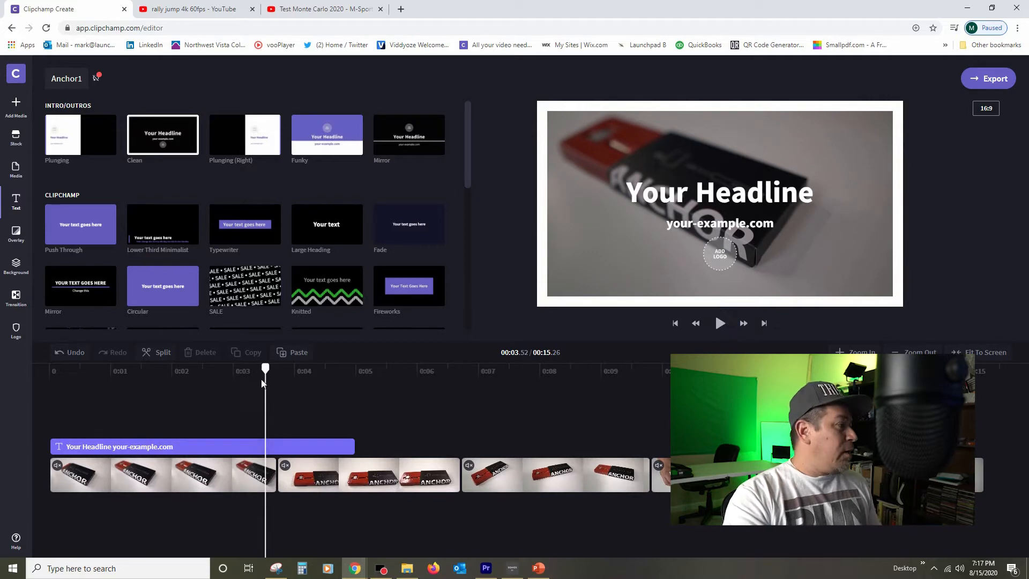
Step: Shorten the title clip so it ends at the end of the first video clip
drag(266, 367, 205, 369)
click(203, 452)
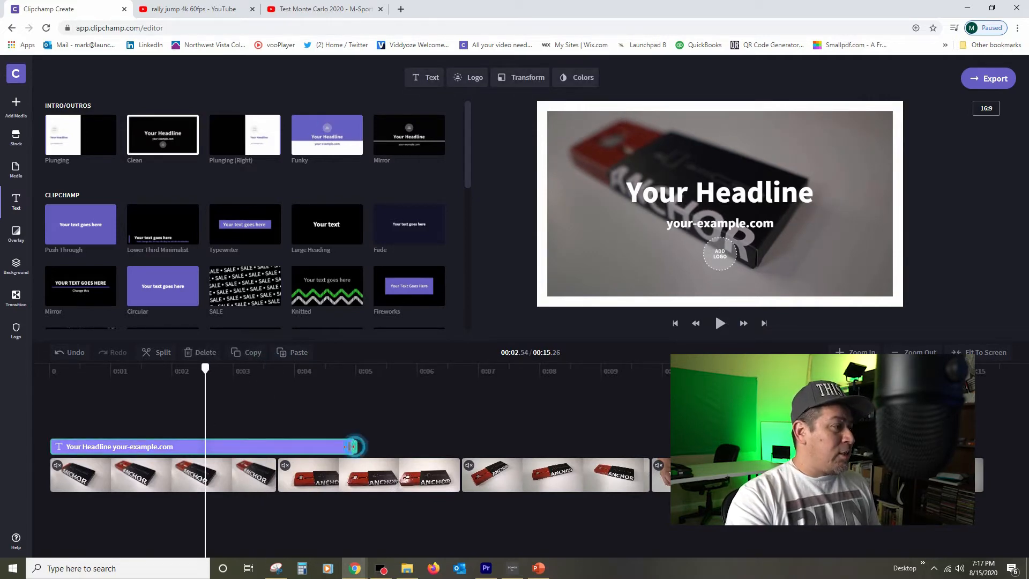
drag(351, 446, 277, 447)
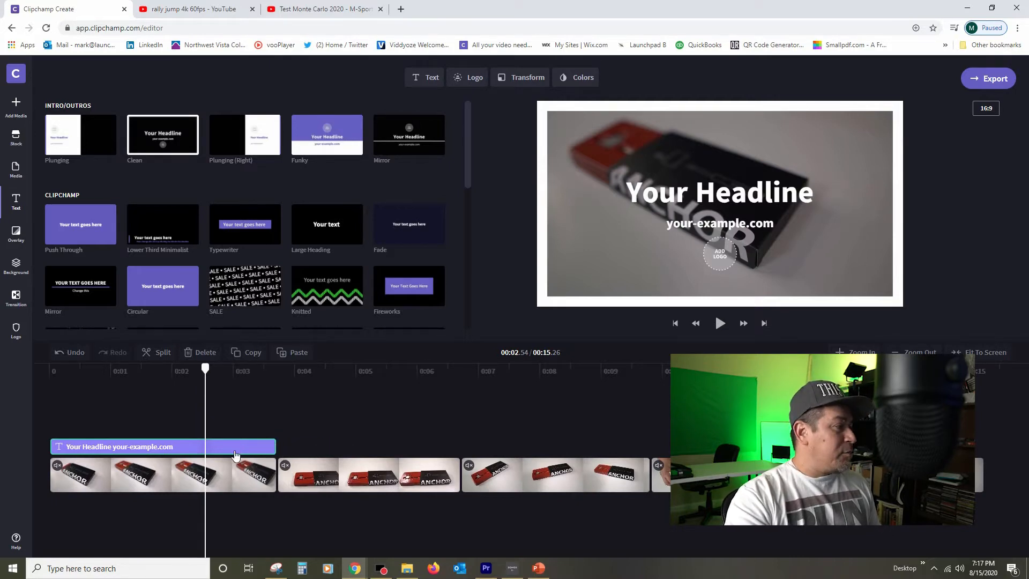
Step: Replace the title text with "Jplug Anchor" and a second line "Second Line Here"
click(429, 76)
click(395, 126)
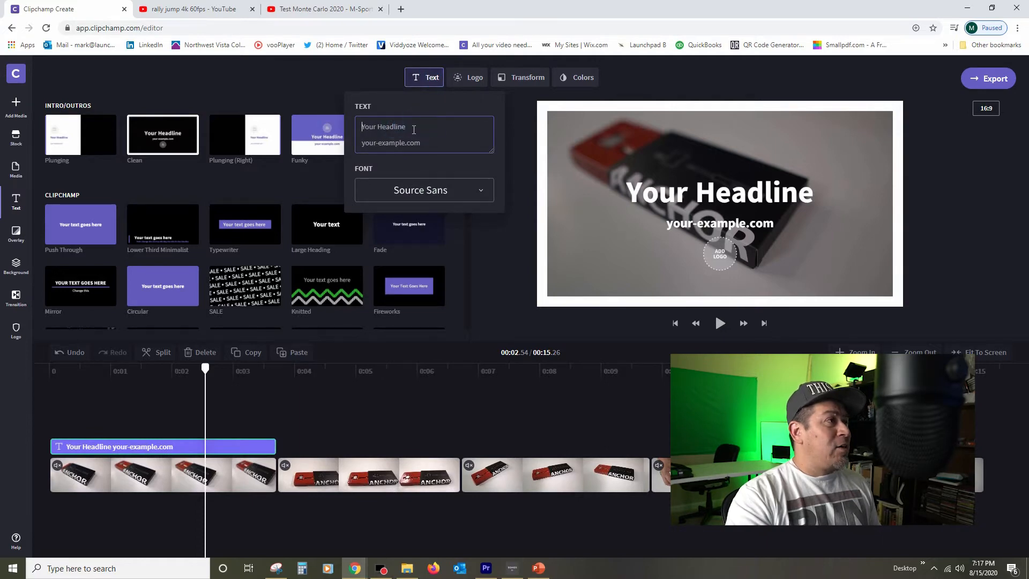
key(ctrl+a)
text(Jp)
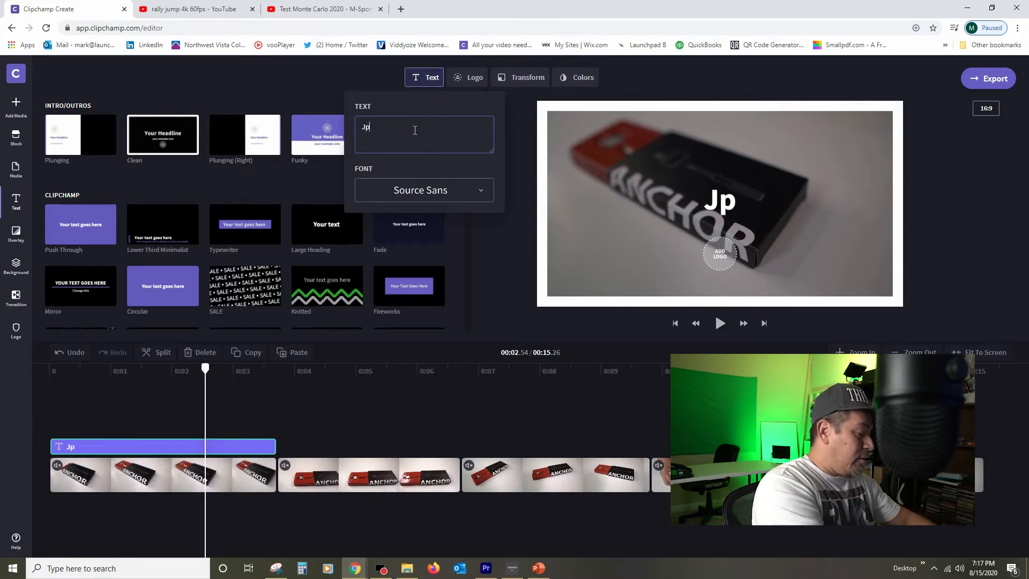
text(lug Anchor)
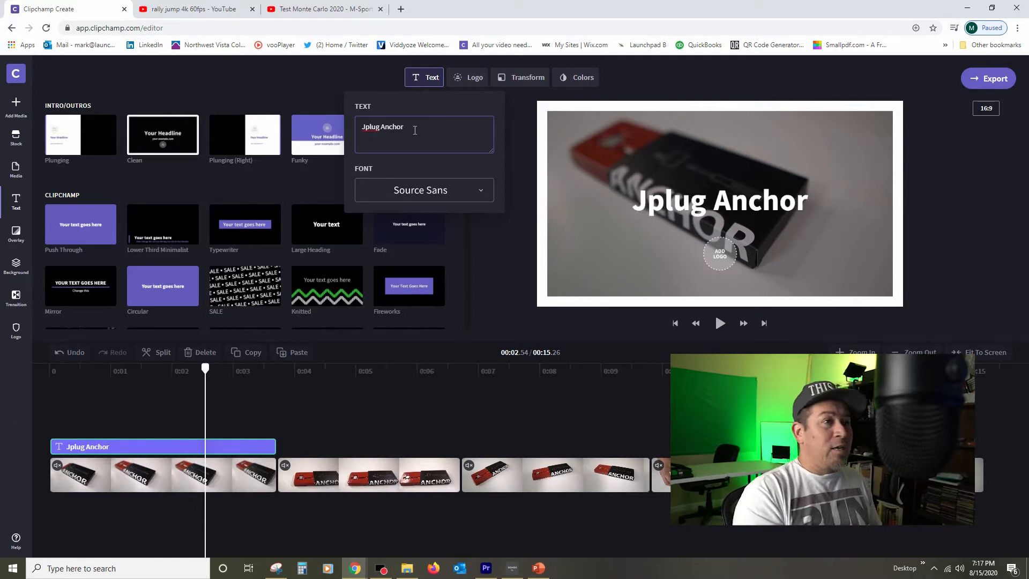
key(Return)
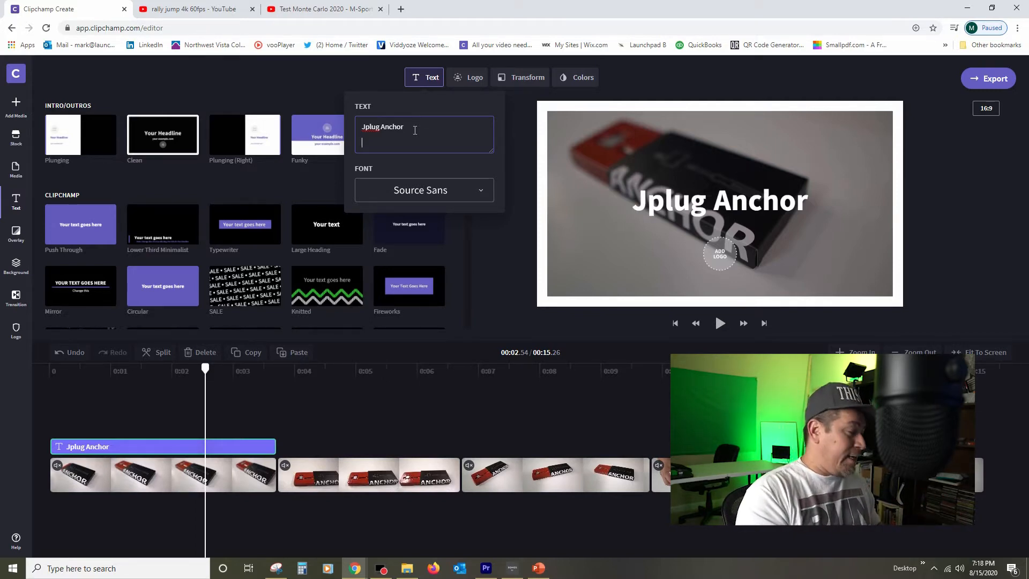
text(Seco)
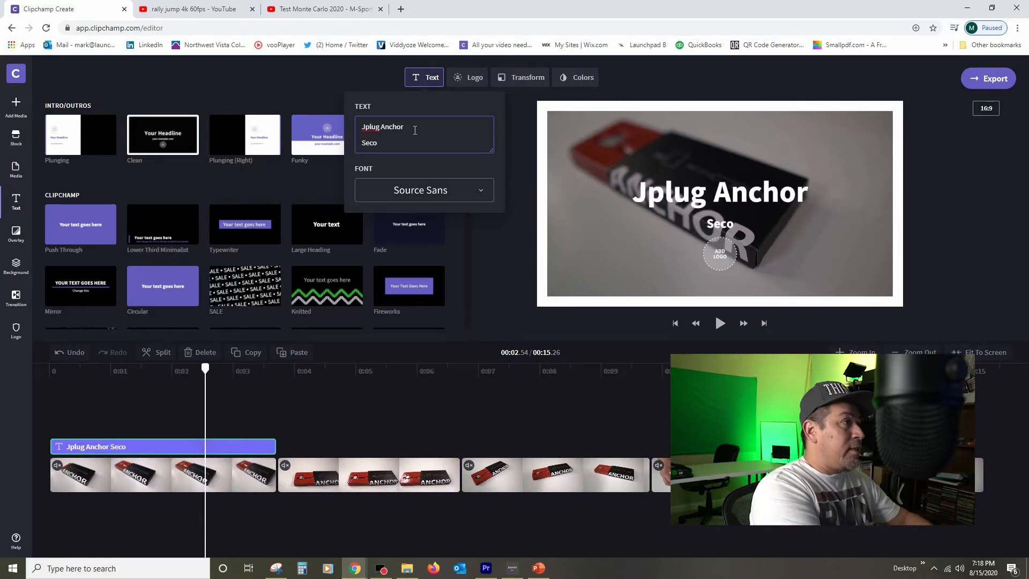
text(nd Line Here)
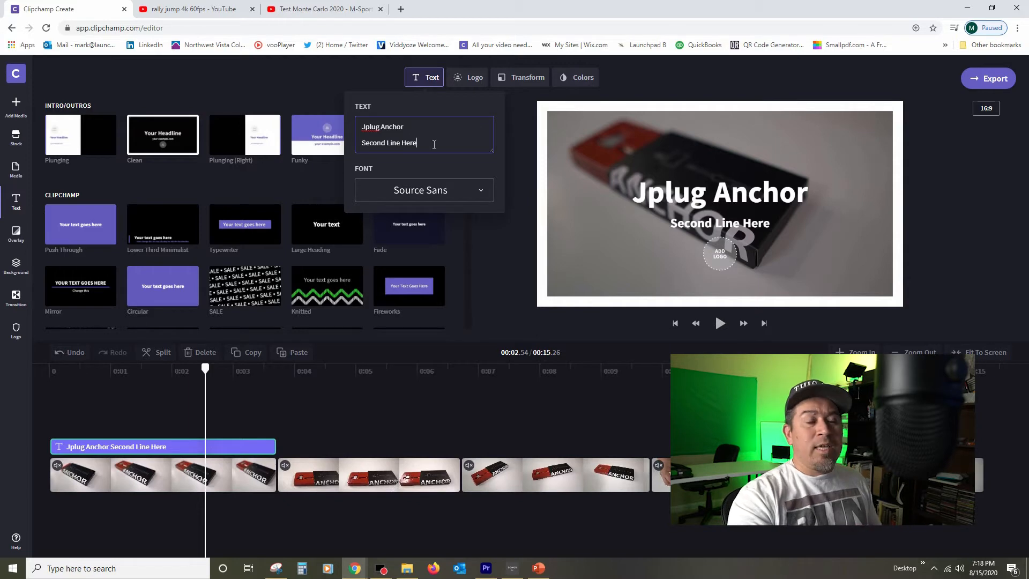
Step: Try the photo logo at a larger size, then set the title's logo to none
click(469, 81)
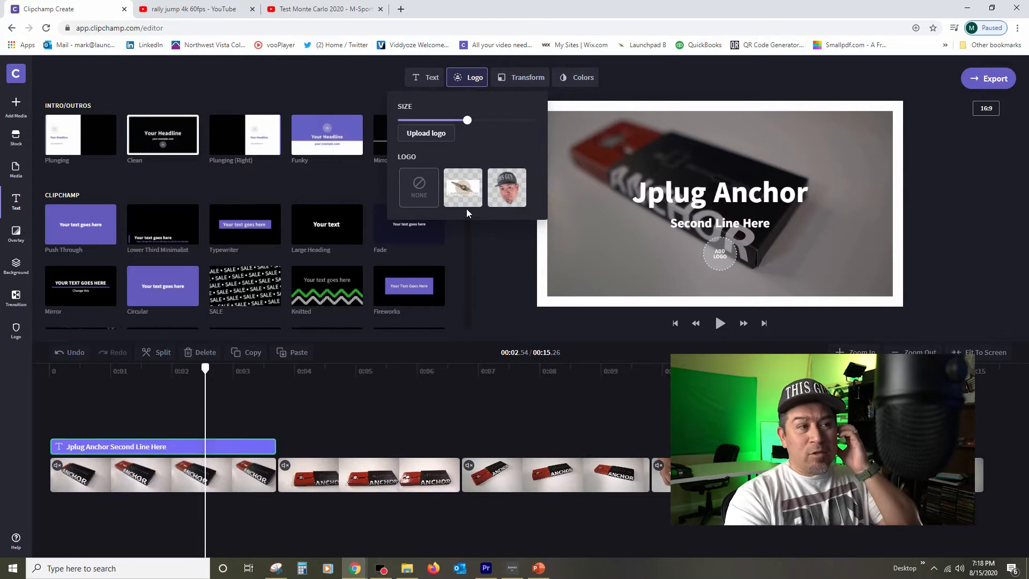
click(509, 186)
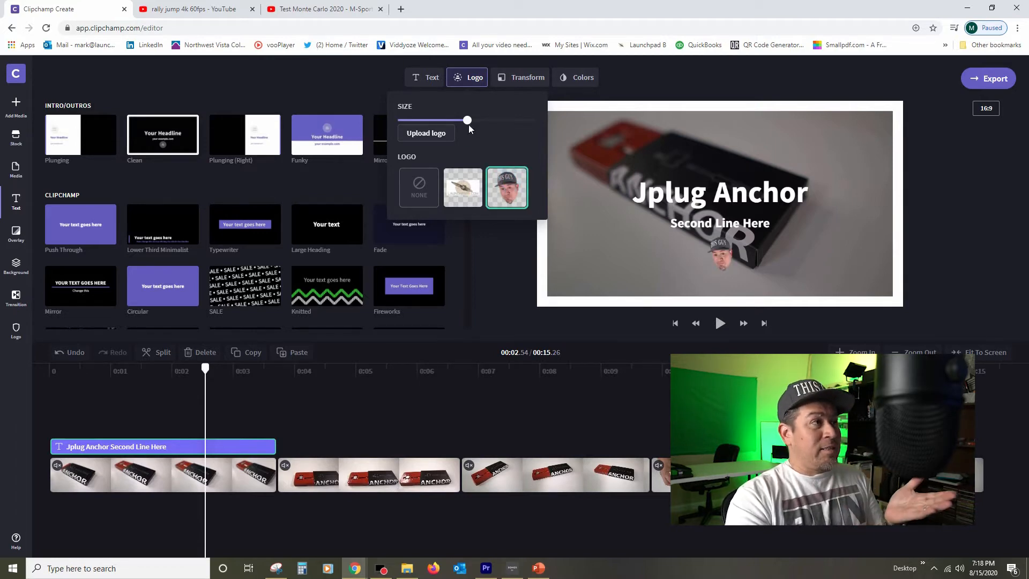
drag(468, 121, 550, 127)
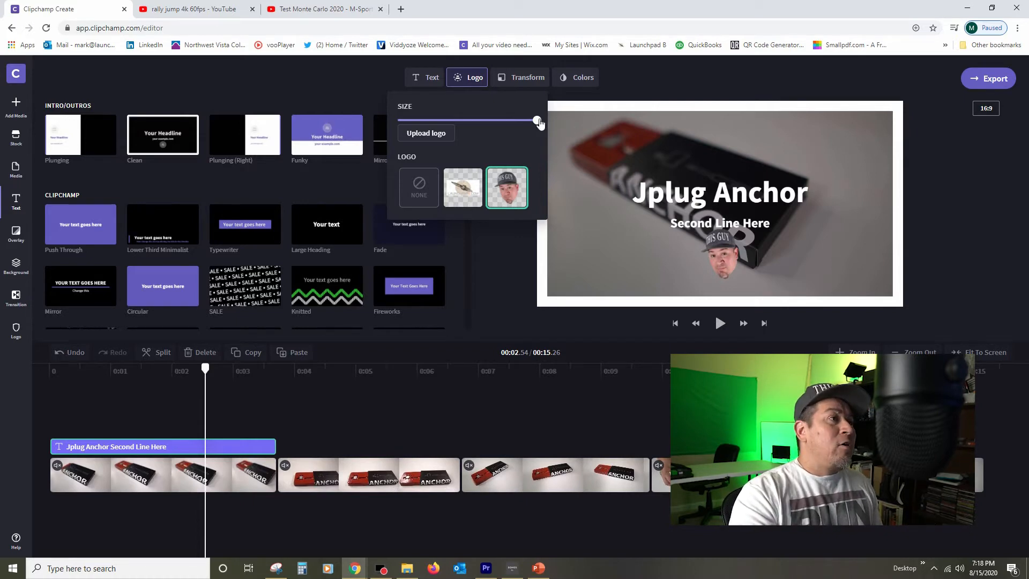
drag(538, 121, 523, 120)
click(412, 184)
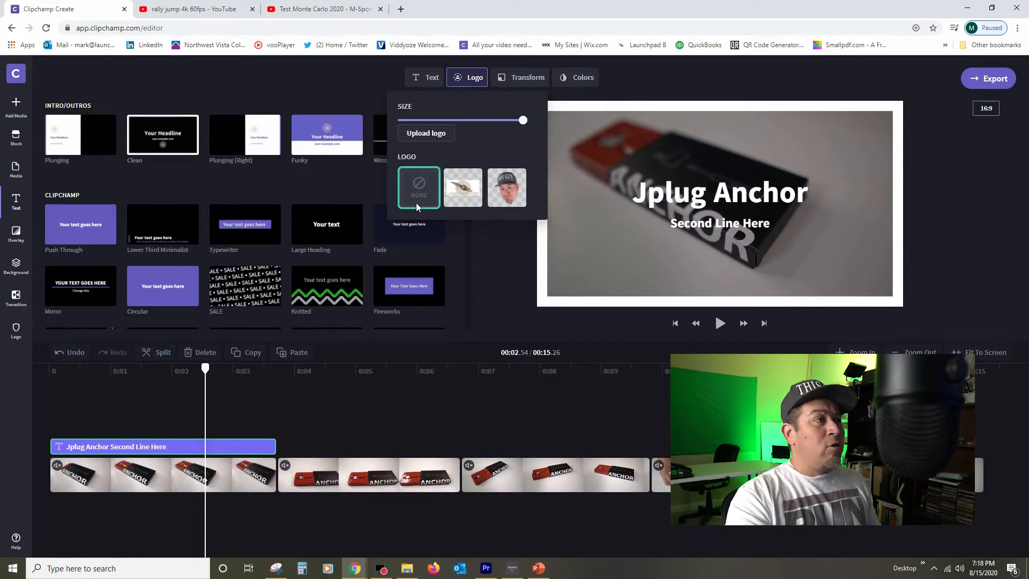
click(485, 256)
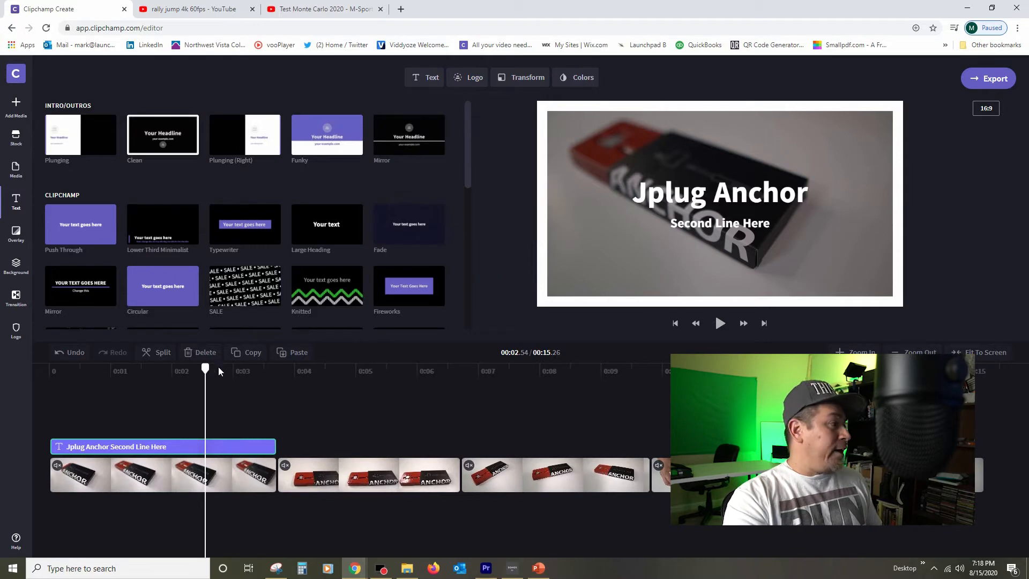
Step: Play back the start of the video to preview the animated title
drag(205, 368, 49, 368)
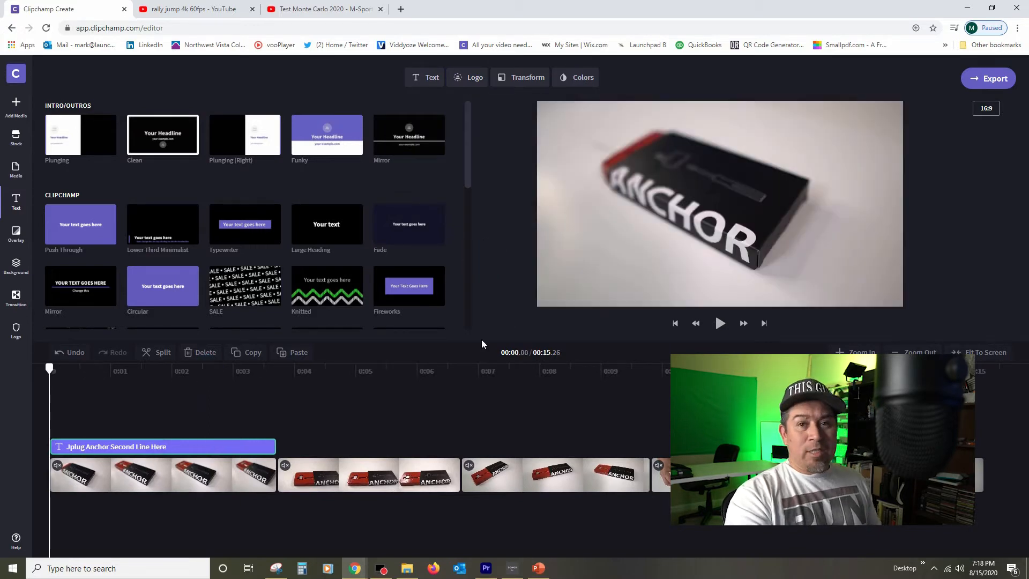
click(719, 323)
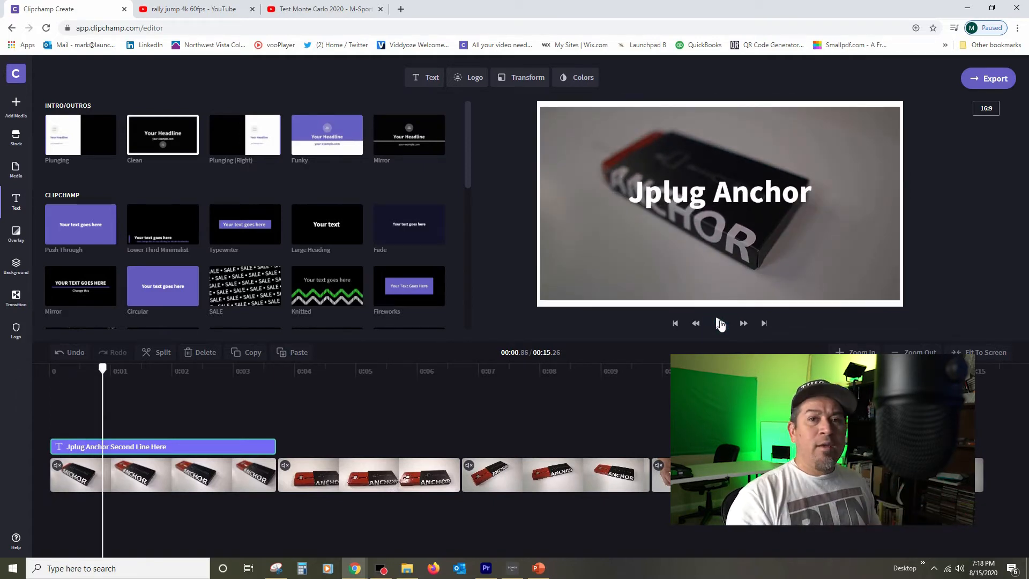
click(719, 323)
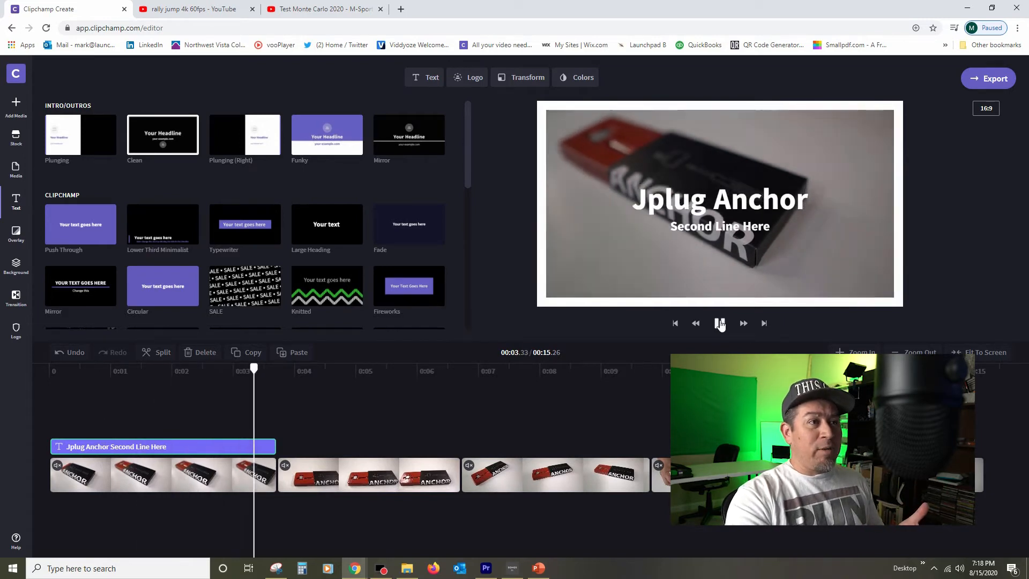
click(719, 323)
drag(314, 368, 58, 369)
click(460, 370)
click(719, 323)
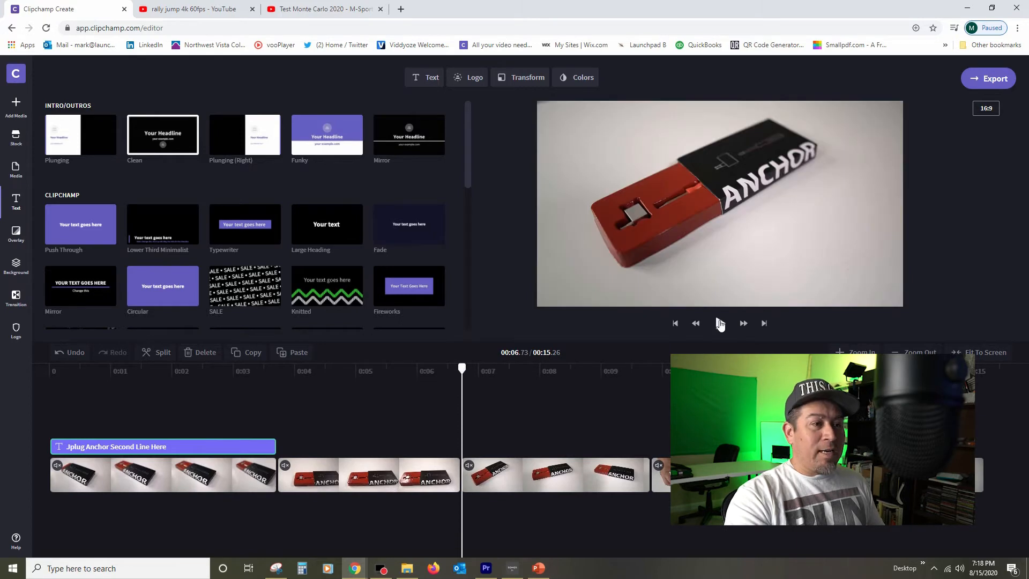
Step: Trim the title clip's start to about half a second into the timeline
drag(163, 369, 40, 368)
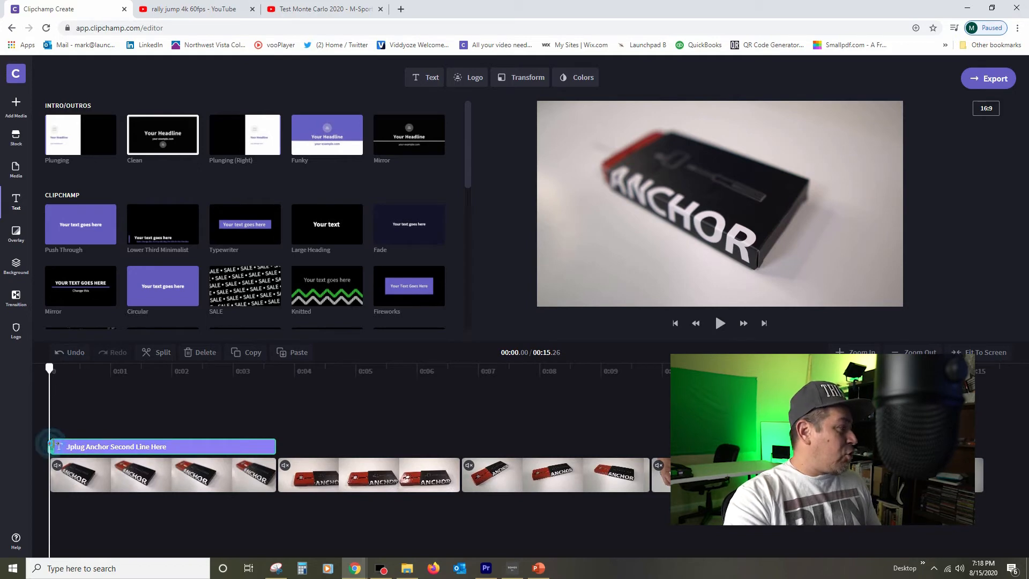
drag(49, 443, 79, 444)
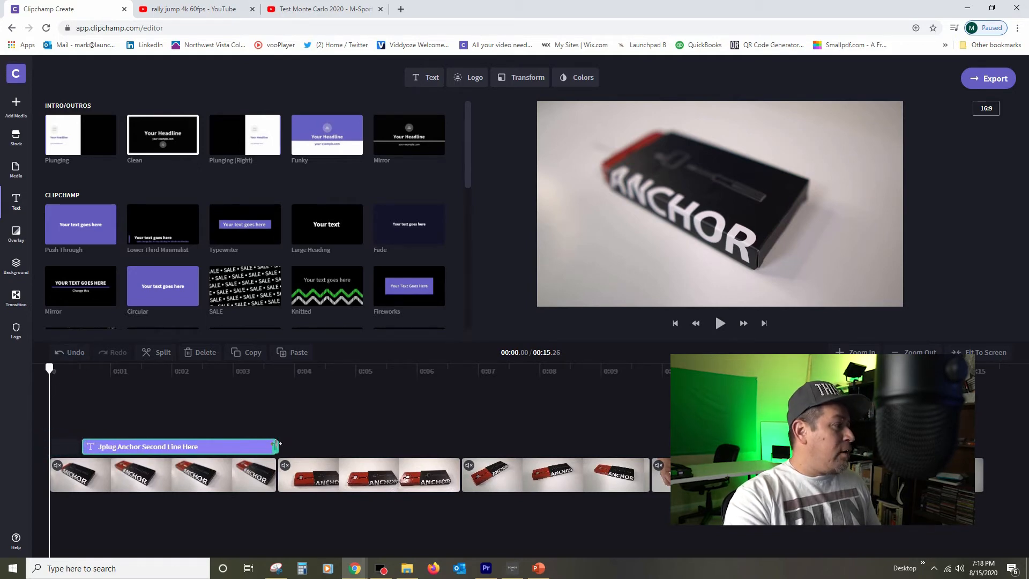
mouse_move(278, 443)
mouse_down()
mouse_move(346, 445)
mouse_move(277, 447)
mouse_up()
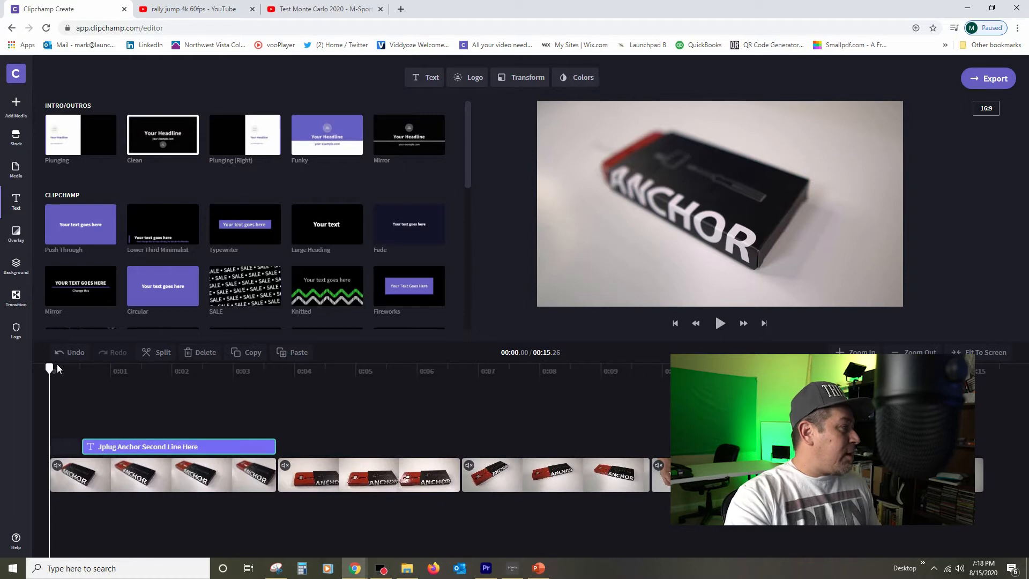
Step: Preview the trimmed title, then delete the title clip from the timeline
click(720, 323)
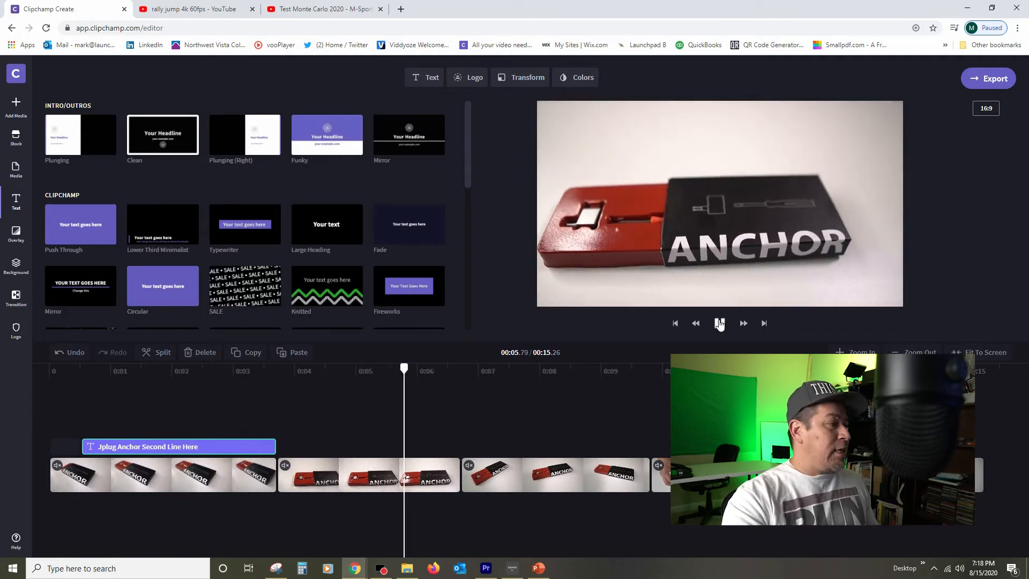
click(720, 323)
click(235, 448)
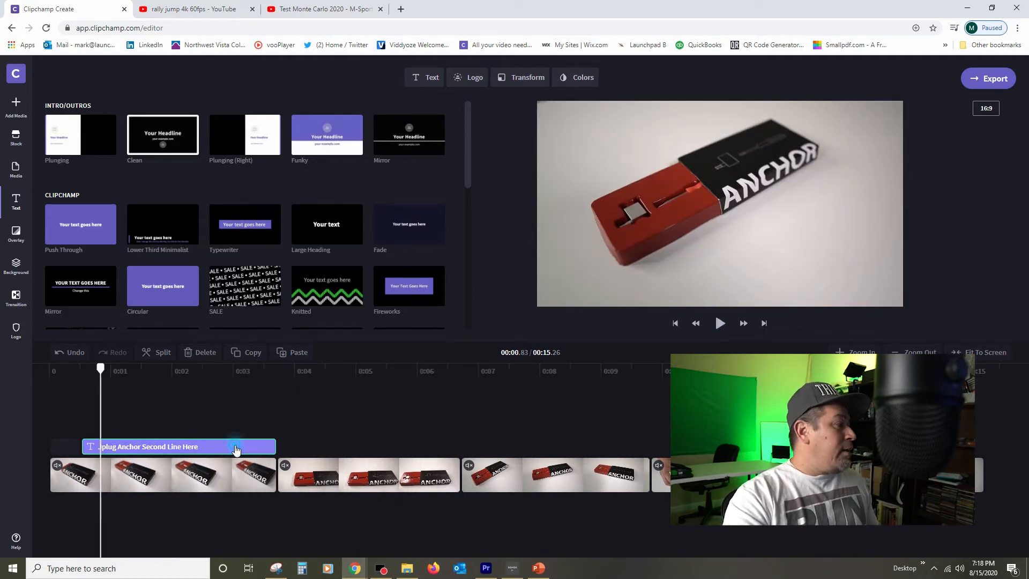
key(Delete)
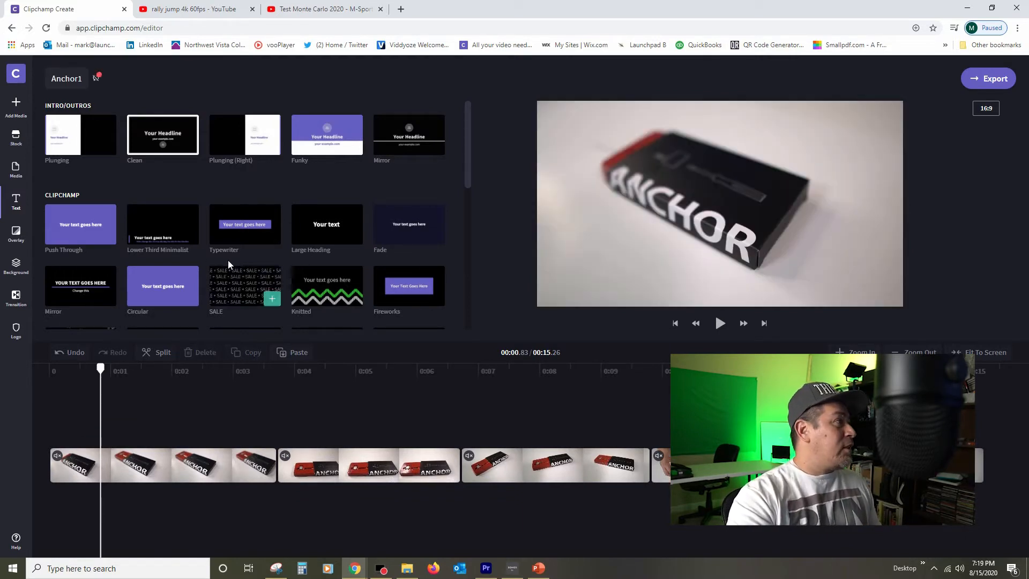
Step: Add the "Portrait of beautiful business" video to the start of the timeline
scroll(236, 267, down, 1)
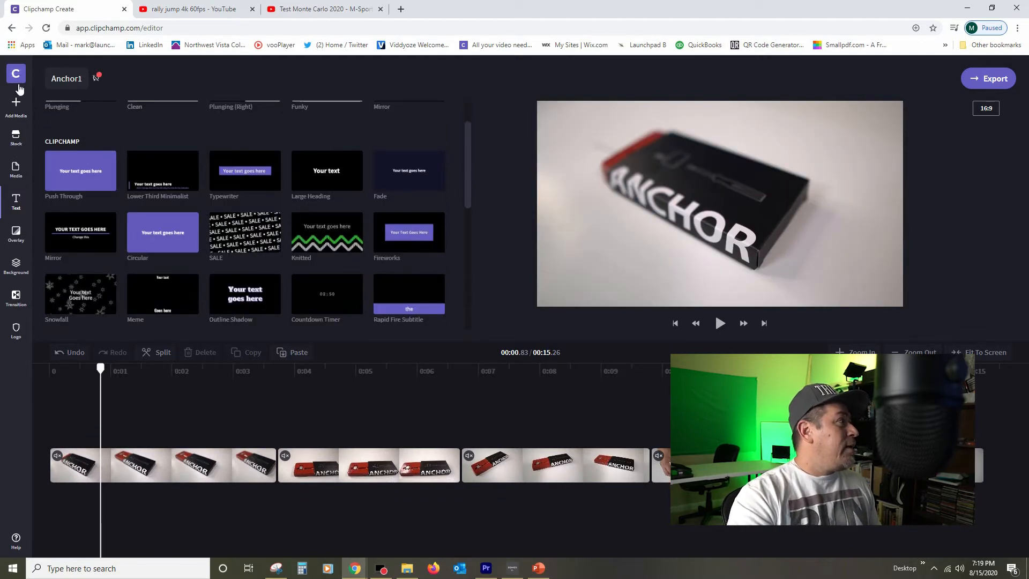
click(15, 170)
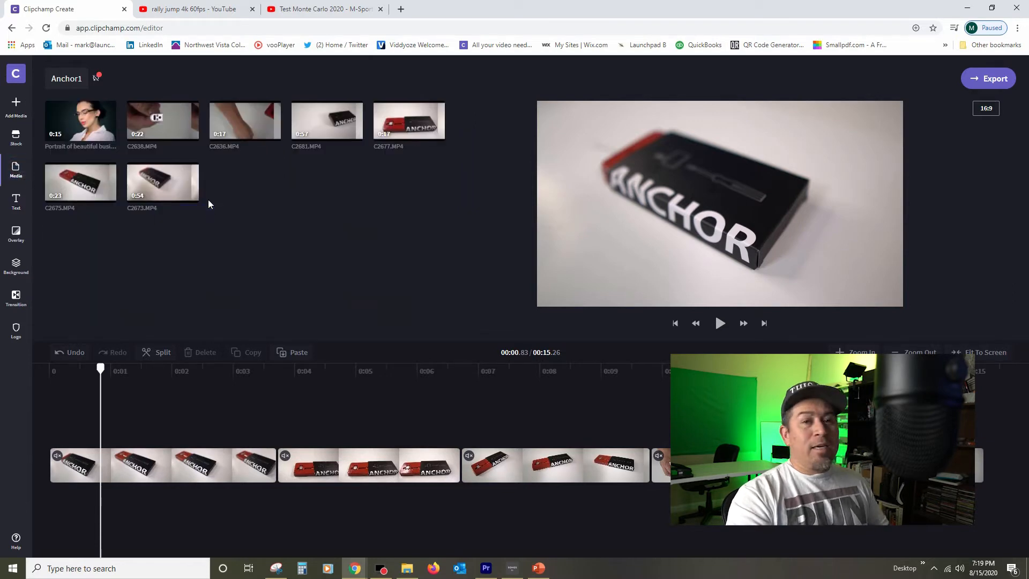
drag(81, 123, 56, 472)
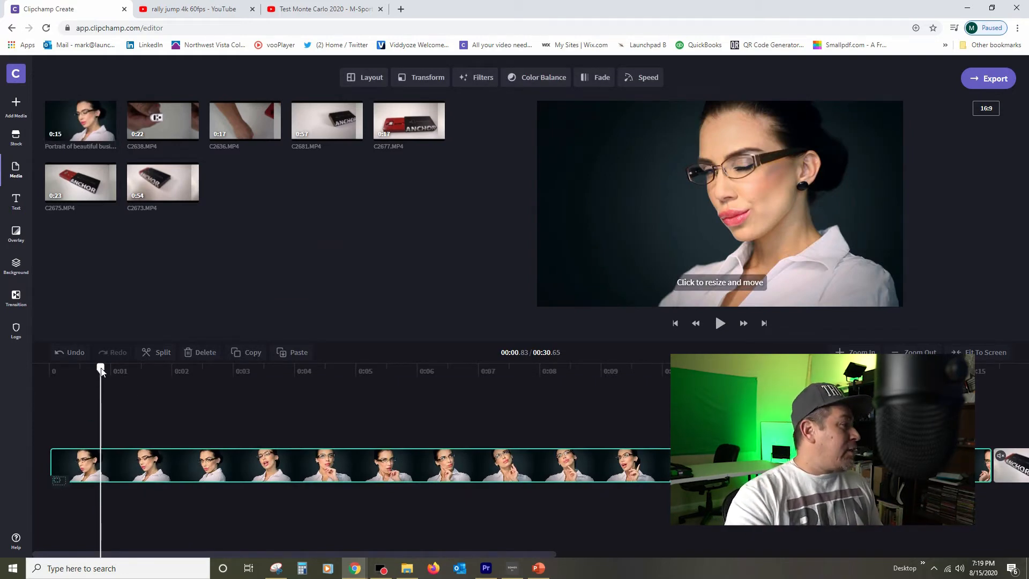
Step: Add the Lower Third text template over the portrait clip
drag(101, 368, 62, 367)
click(17, 201)
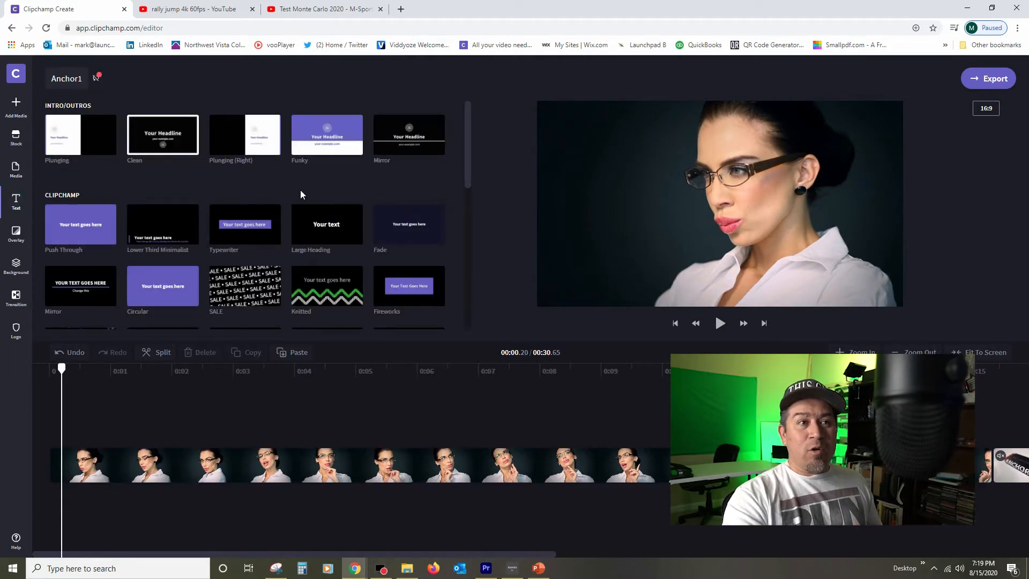
scroll(301, 191, down, 10)
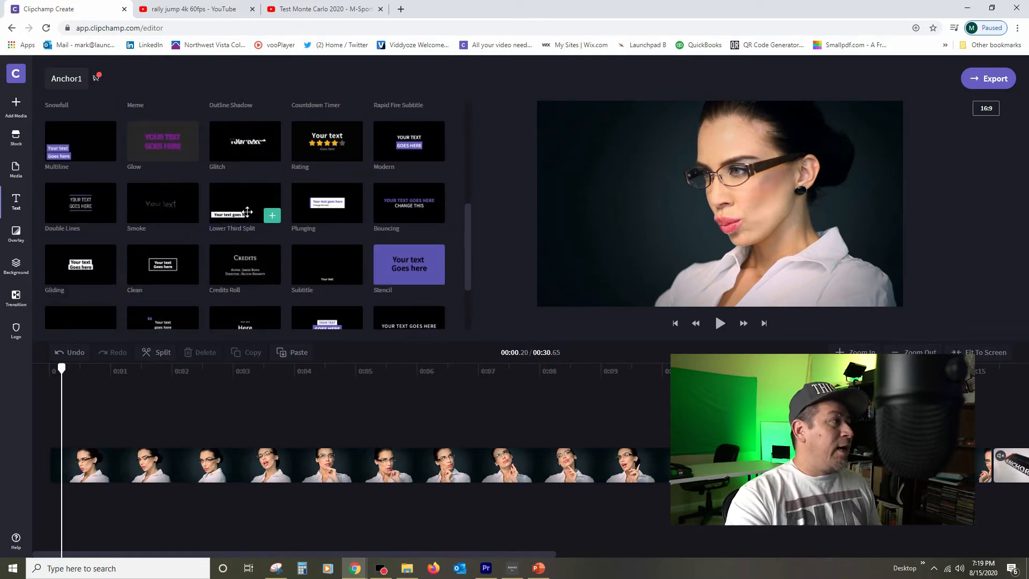
scroll(247, 212, down, 2)
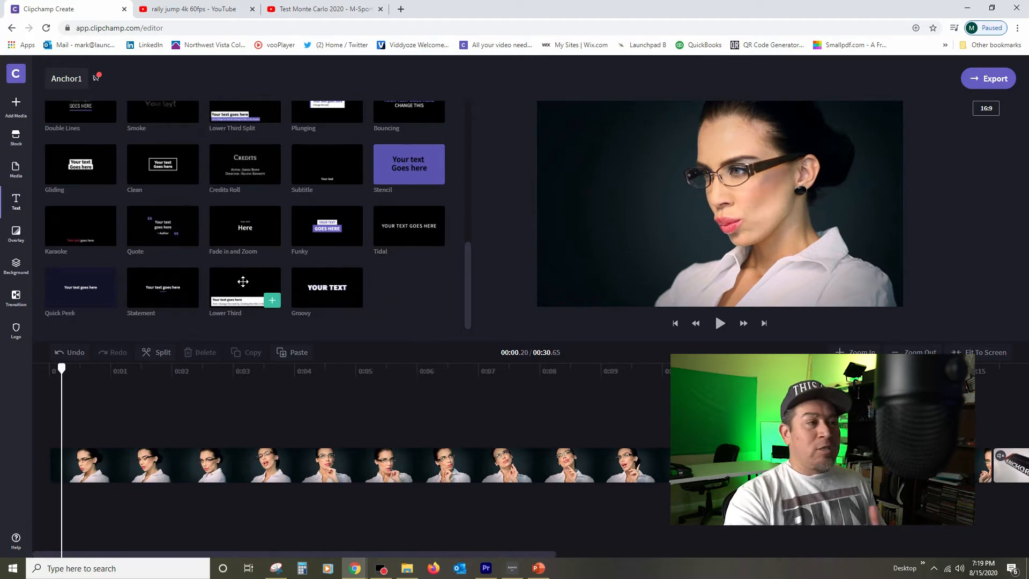
scroll(243, 282, up, 3)
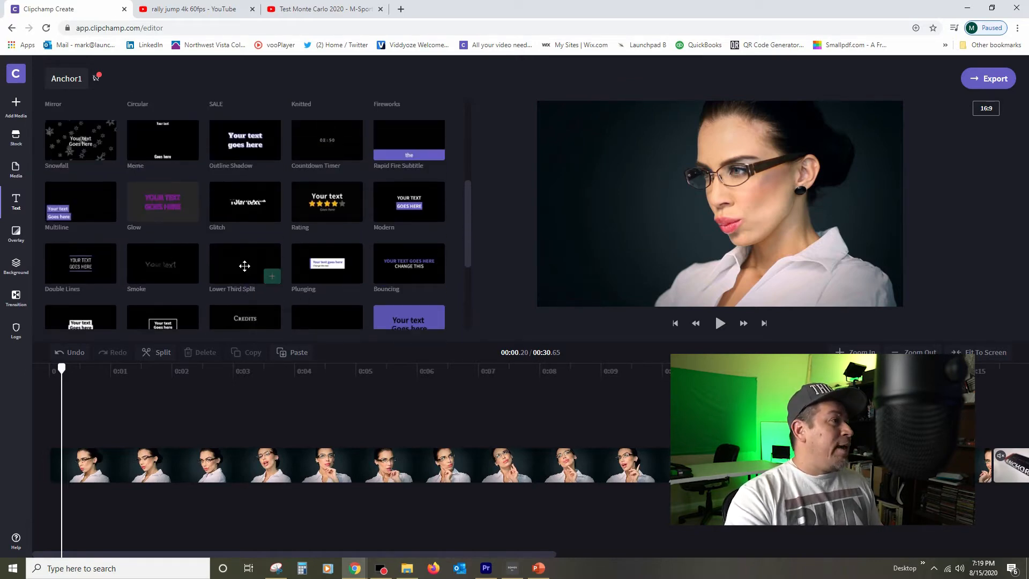
scroll(238, 259, up, 2)
scroll(70, 278, down, 1)
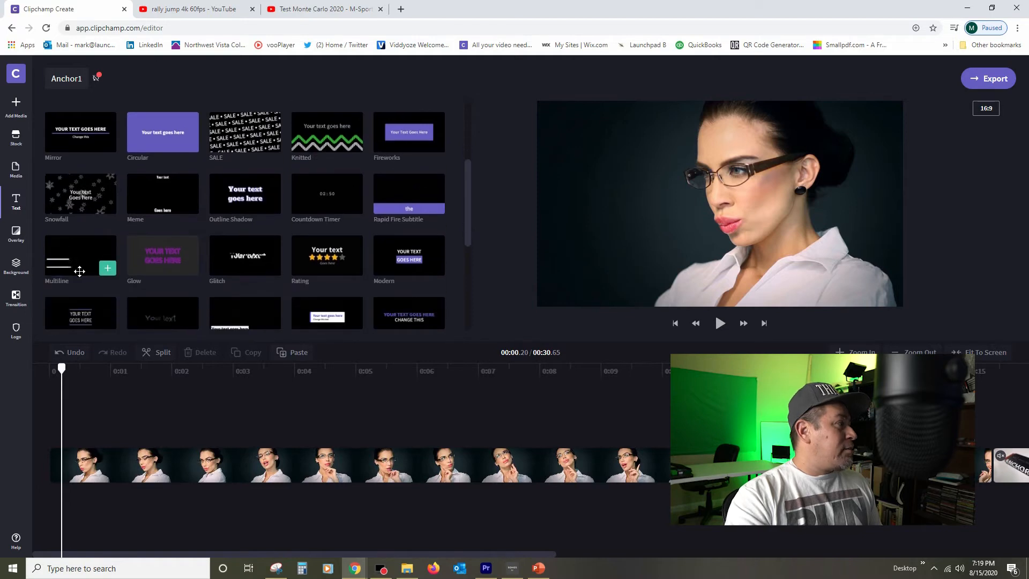
scroll(266, 240, down, 3)
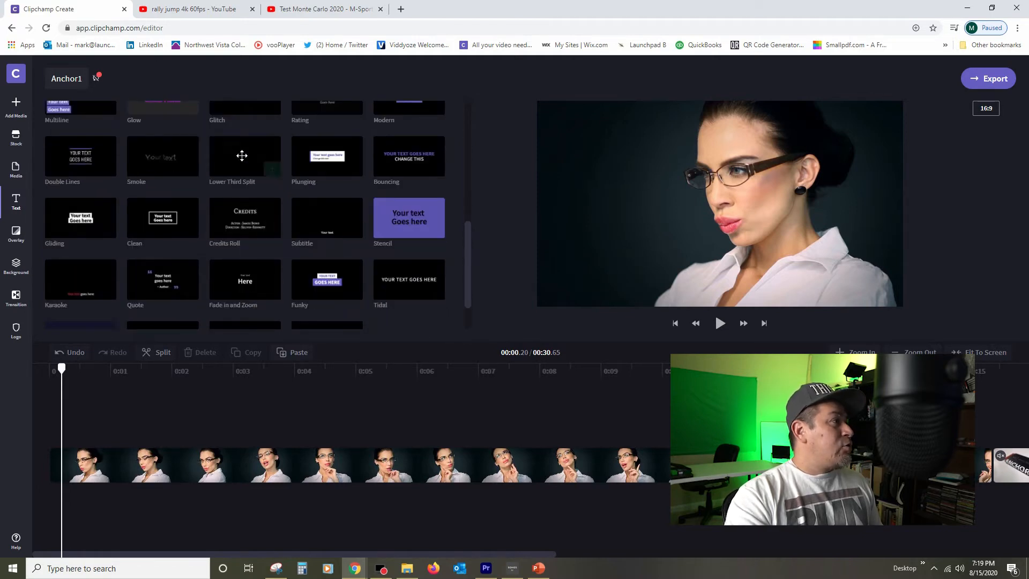
drag(244, 275, 143, 452)
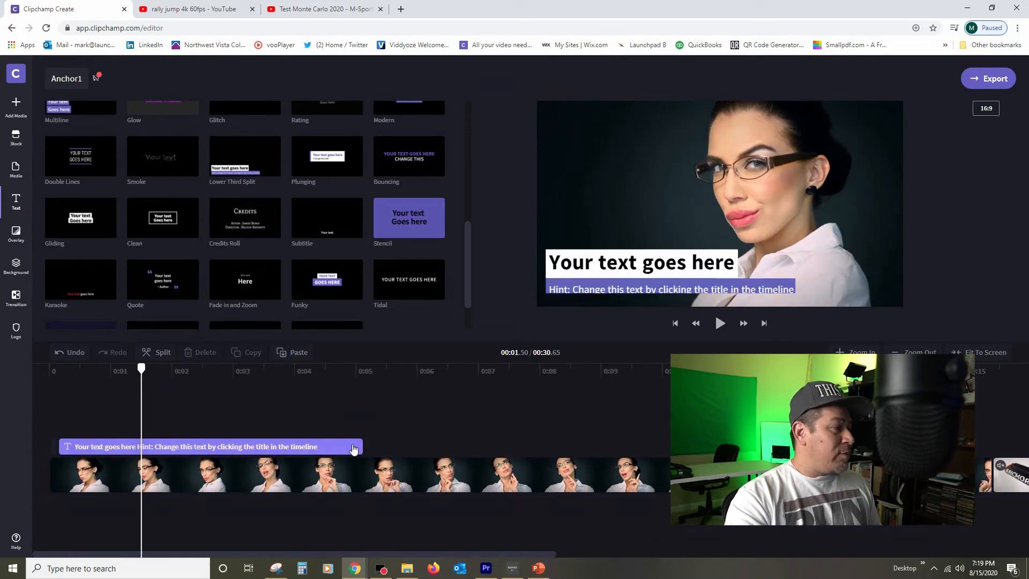
Step: Shorten the lower third clip to end at about 4 seconds
click(353, 448)
drag(360, 442, 311, 447)
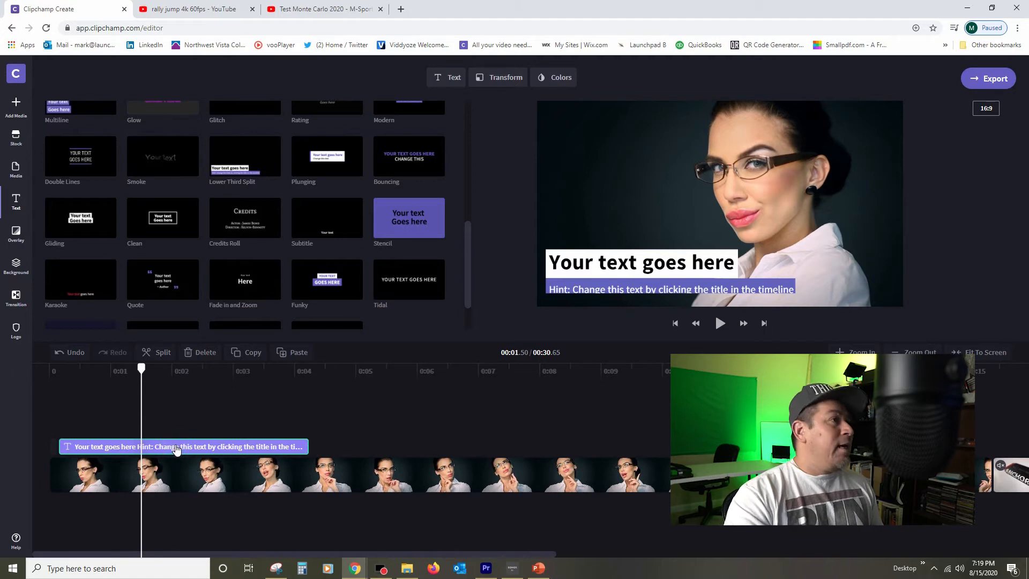
Step: Replace the lower third's text with a person's name on the first line and "CEO ReadingGlasses.com" on the second
click(447, 77)
click(440, 127)
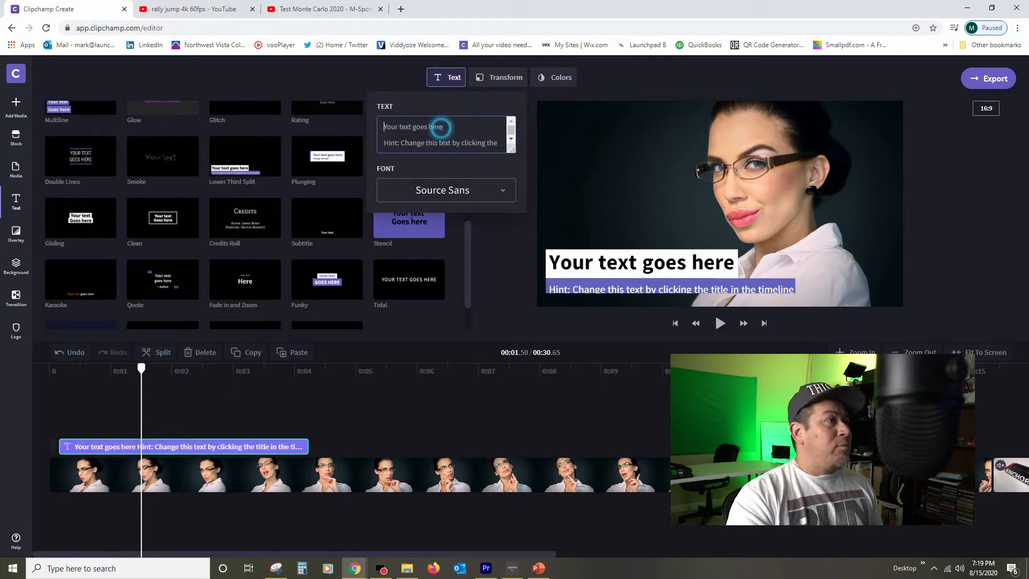
key(ctrl+a)
text(S)
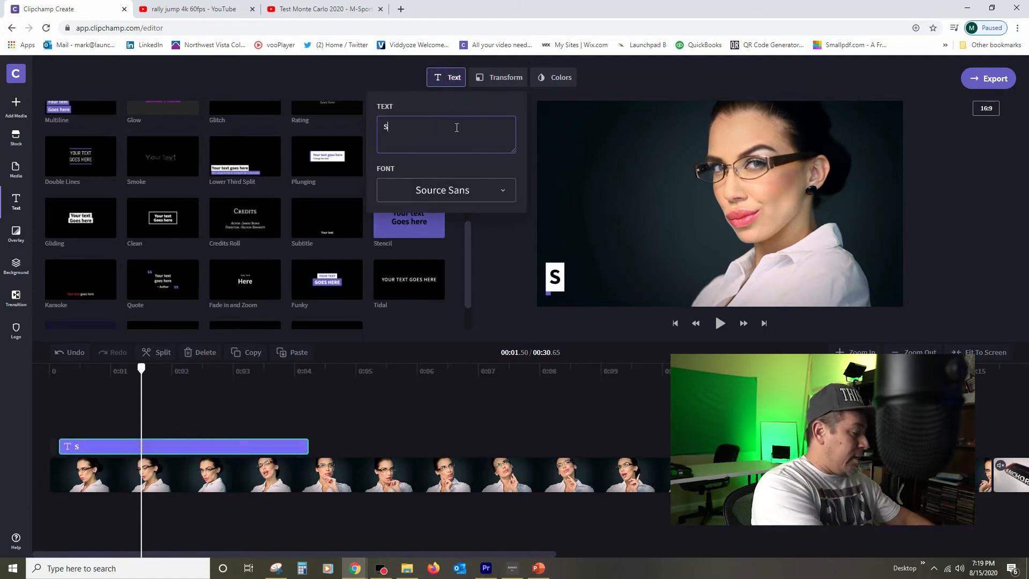
text(ally Sue)
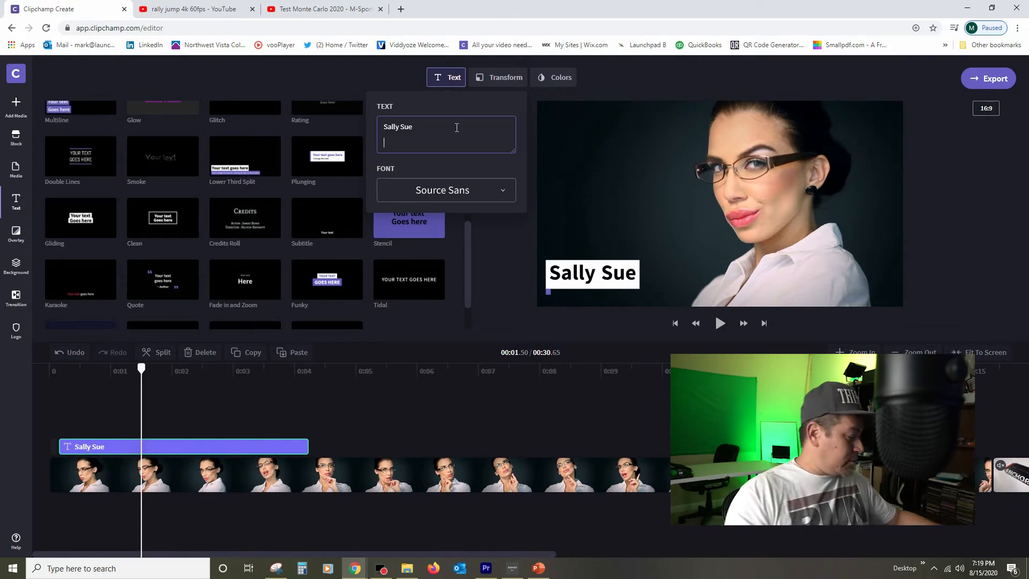
text(CEO ReadingGlasses.com)
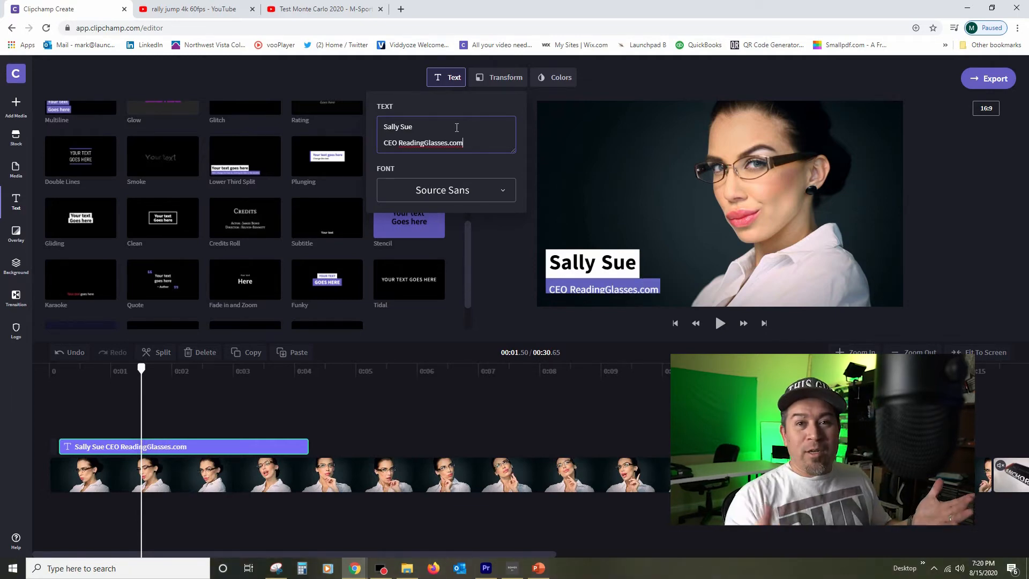
Step: Play the lower third from the start of the timeline to preview it
drag(141, 370, 52, 369)
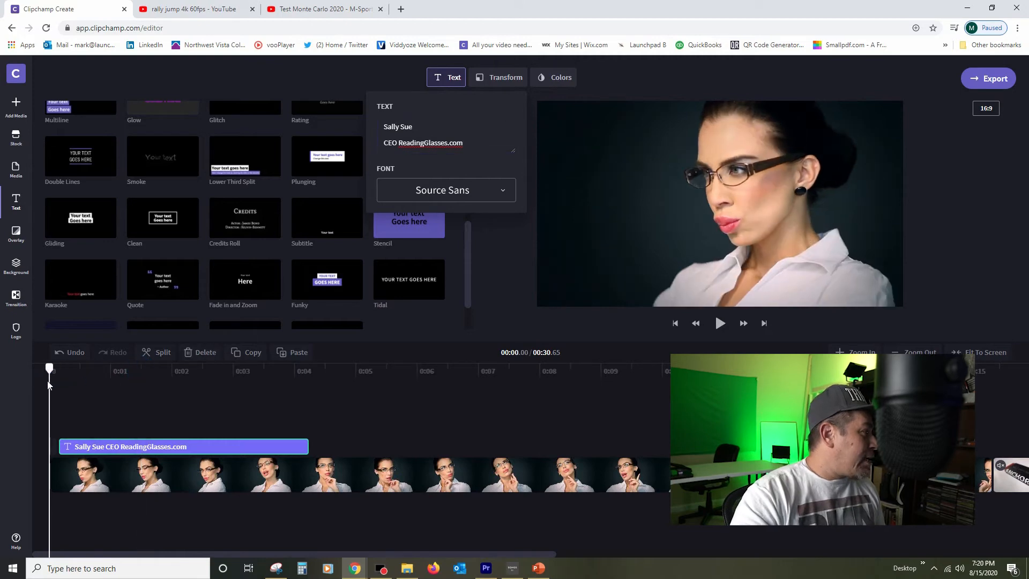
click(719, 323)
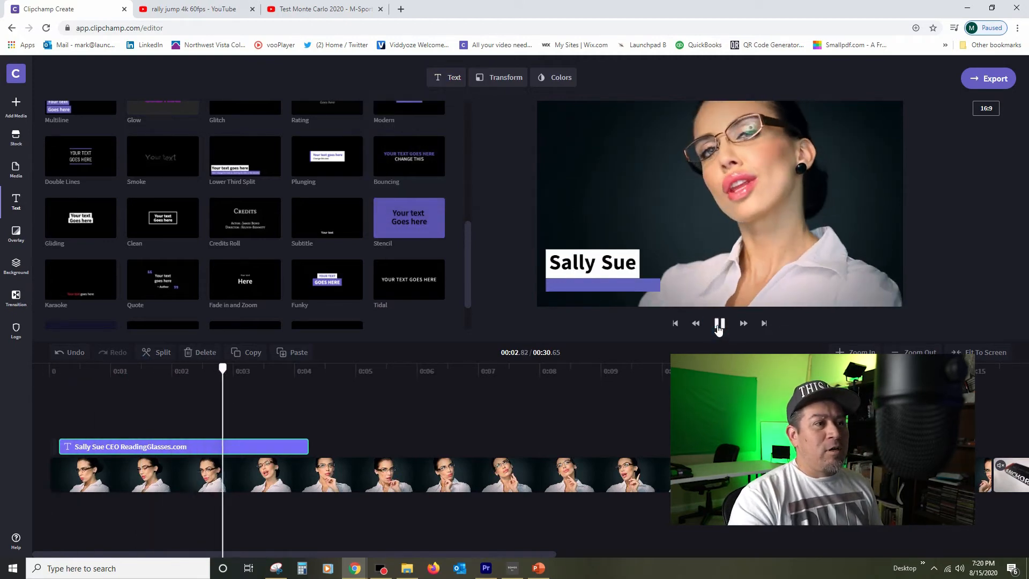
click(719, 323)
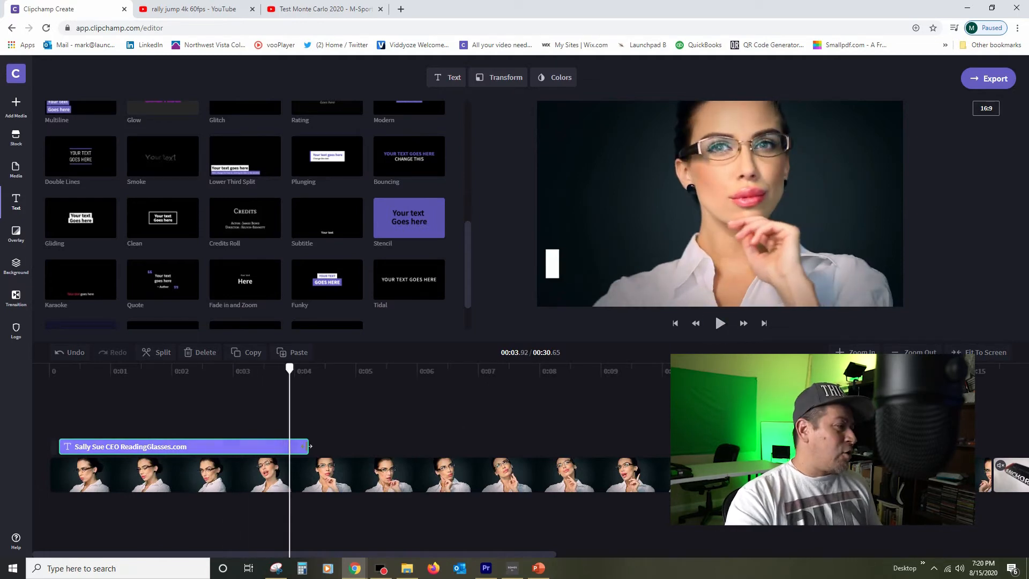
Step: Extend the lower third clip to about 5 seconds and move the title to the top-right corner
drag(307, 447, 368, 446)
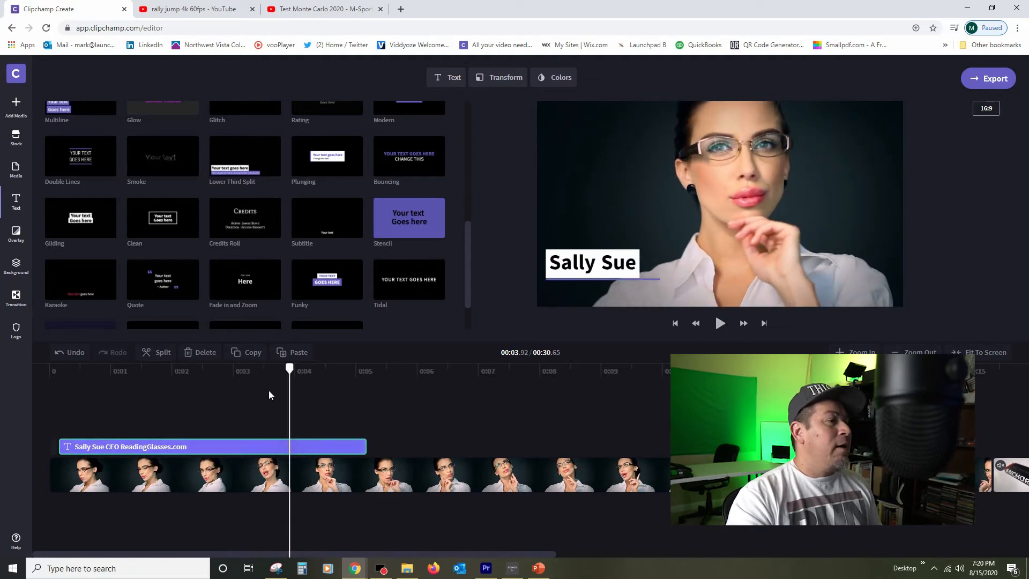
click(500, 77)
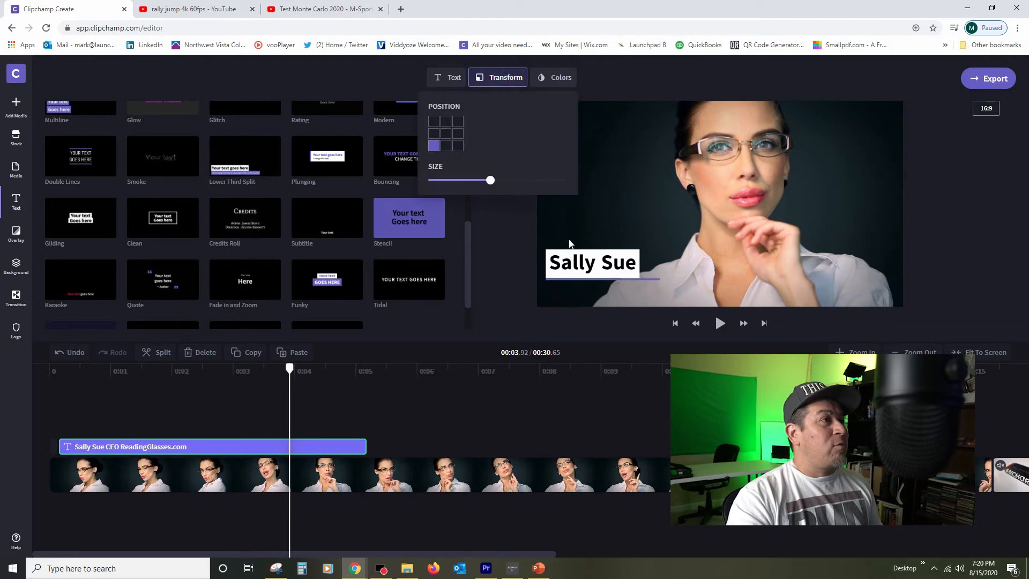
click(458, 145)
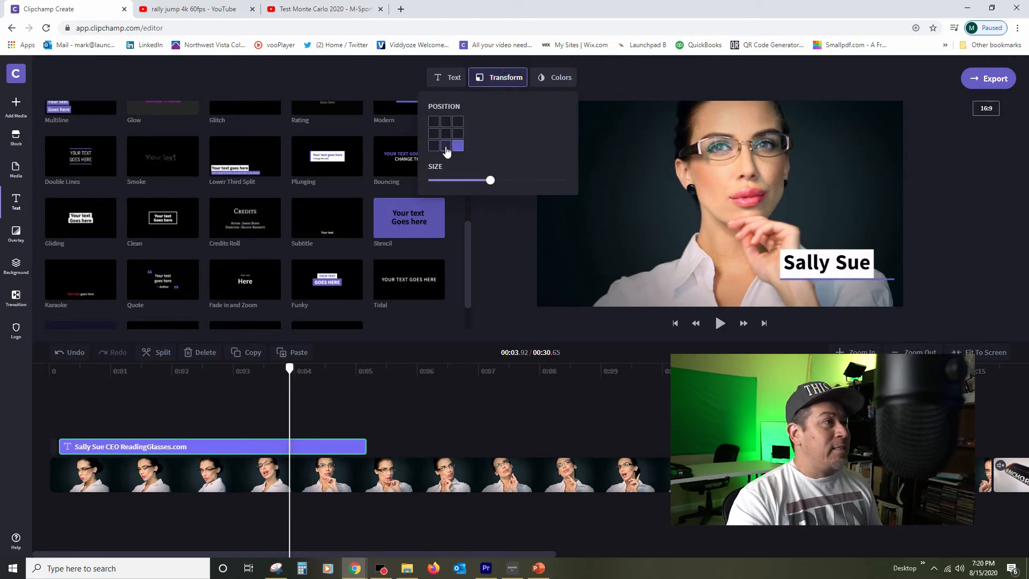
click(445, 147)
click(434, 122)
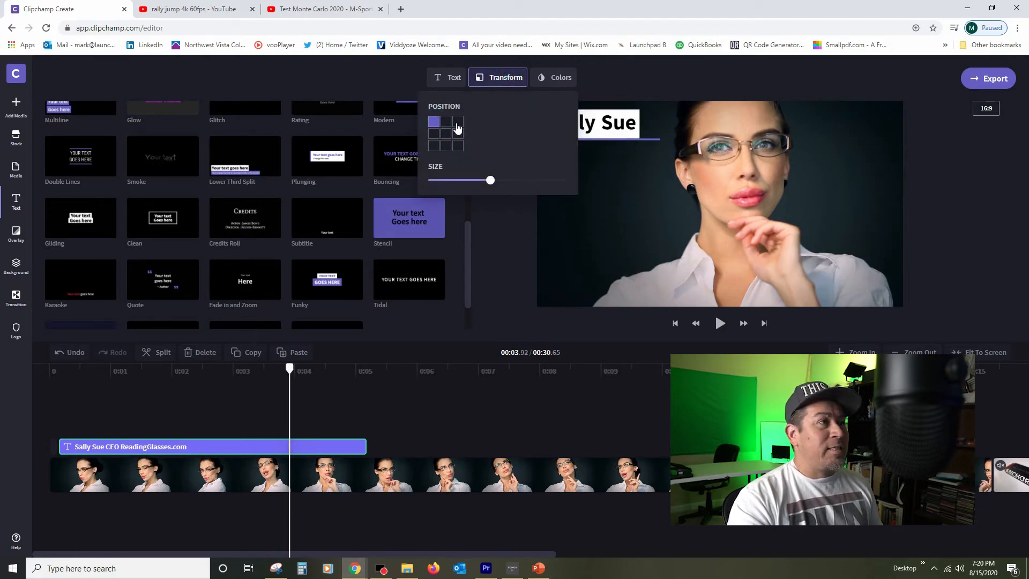
click(458, 127)
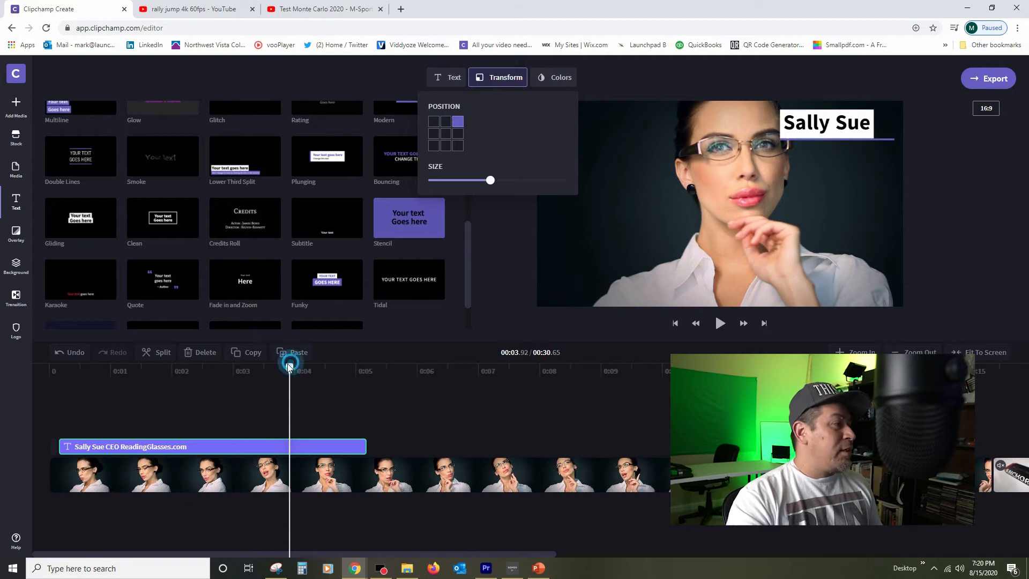
Step: Preview the top-right lower third from the start of the timeline
click(76, 399)
drag(290, 368, 56, 368)
click(717, 327)
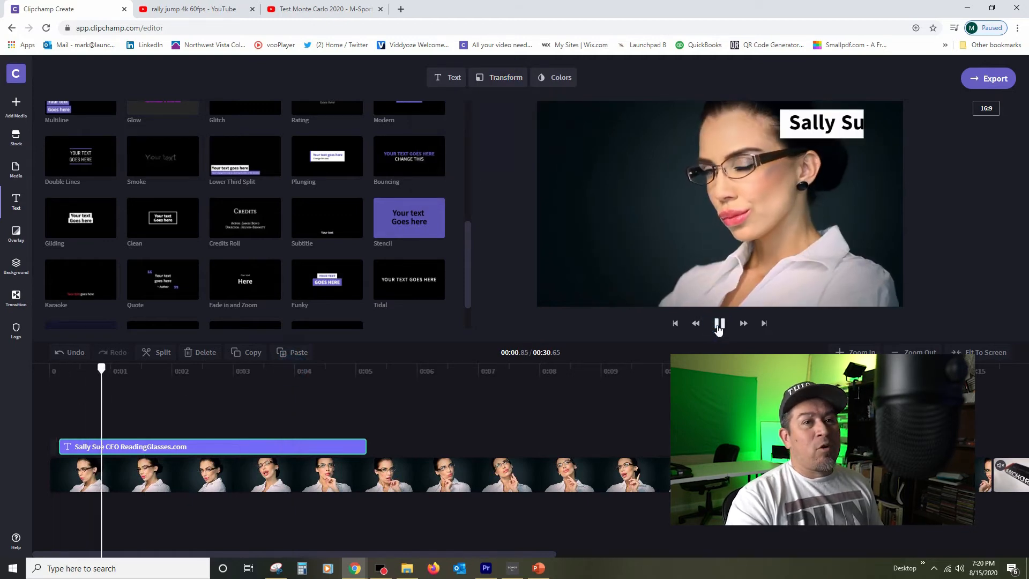
click(718, 324)
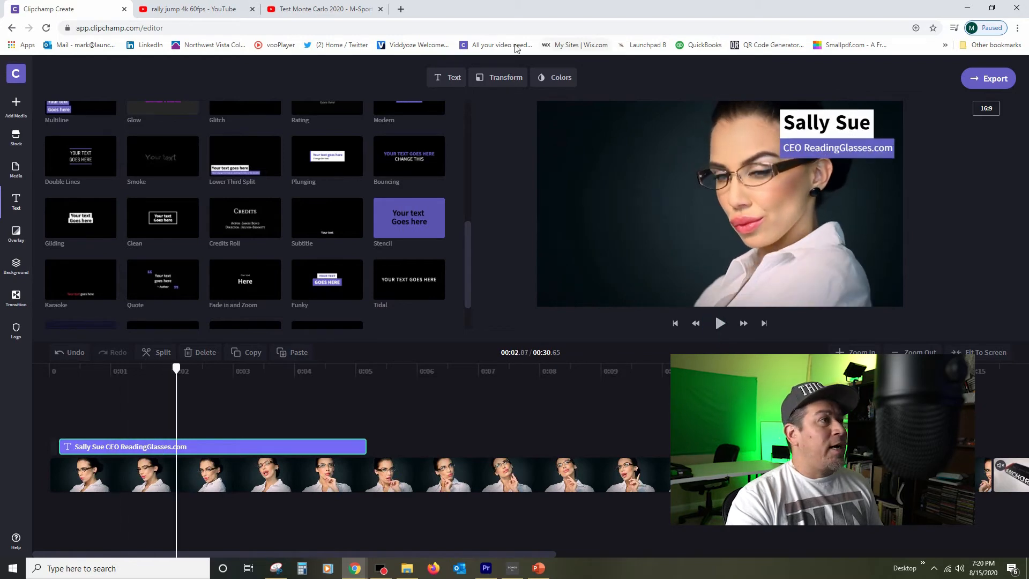
Step: Move the lower third back to the bottom-left position and set its accent colour to Gray
click(497, 75)
click(433, 146)
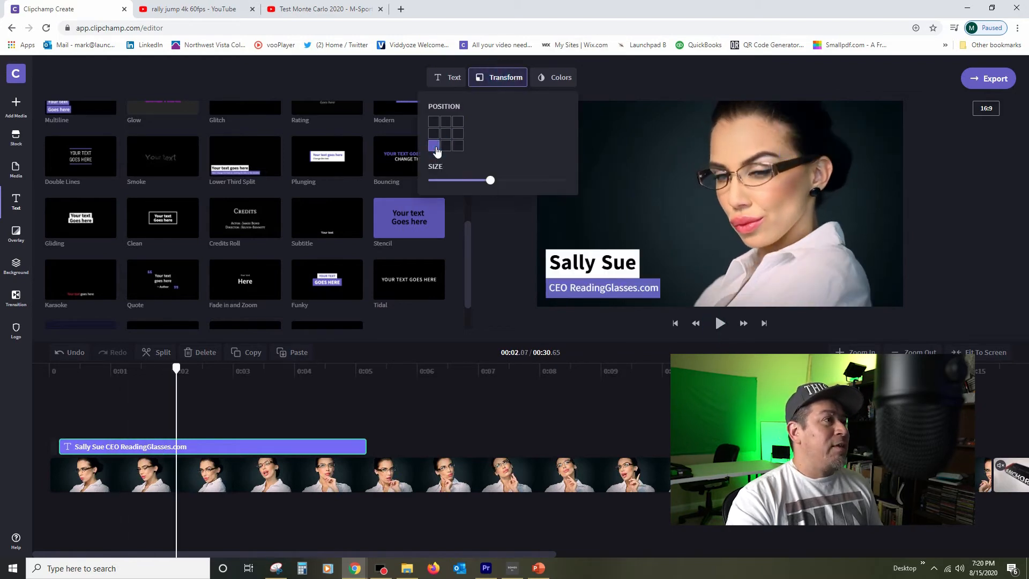
click(552, 79)
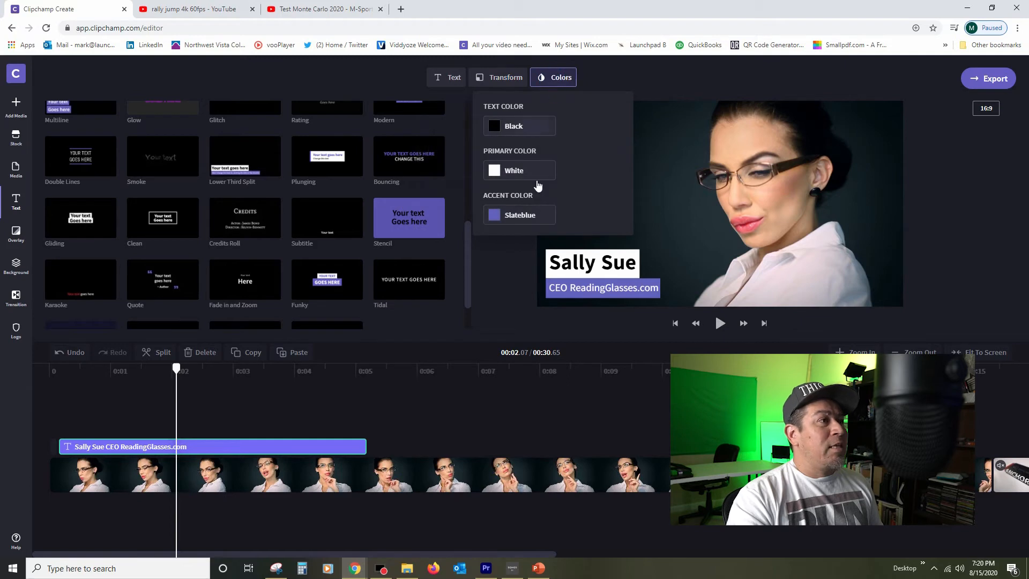
click(499, 215)
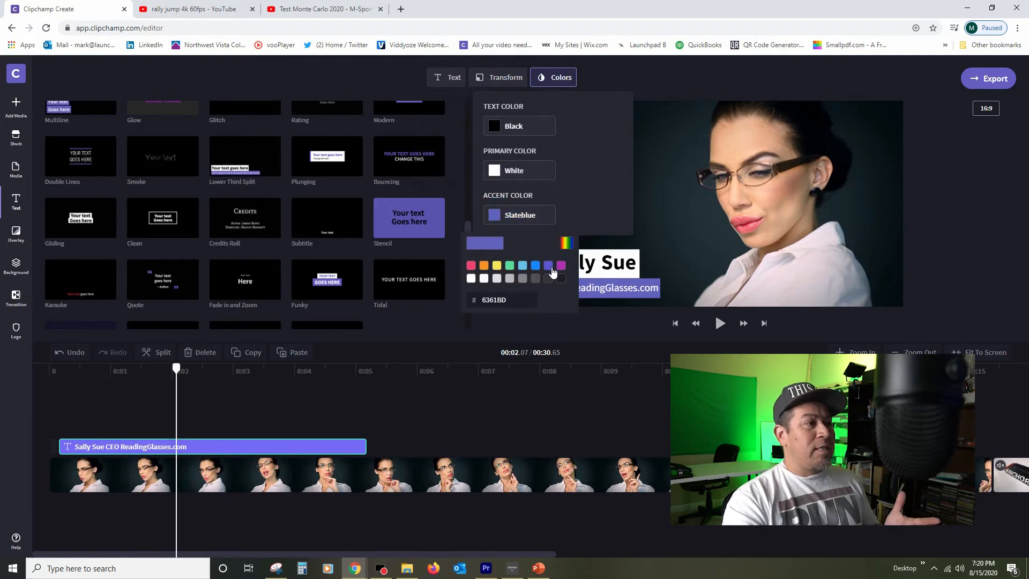
click(566, 243)
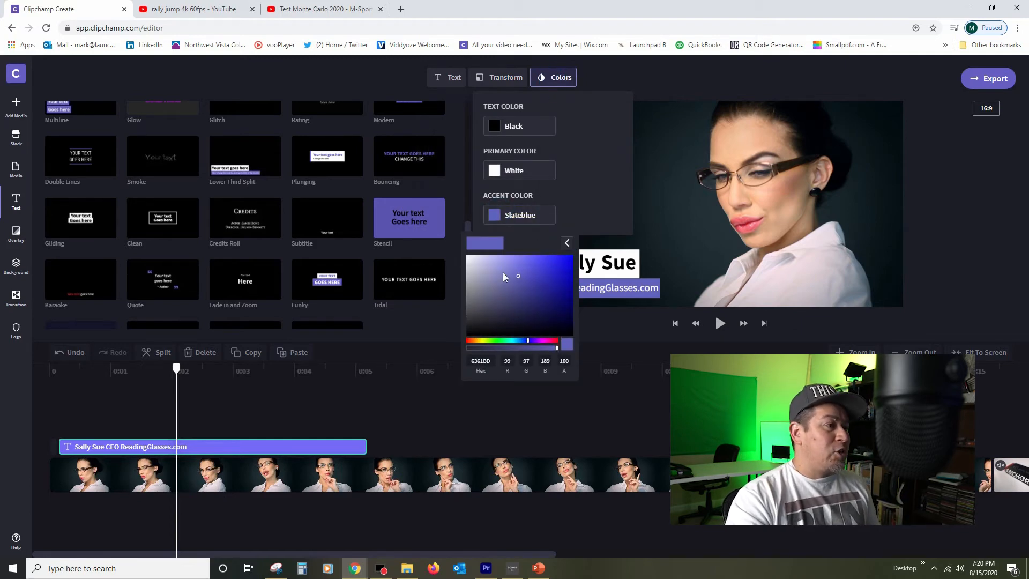
click(567, 243)
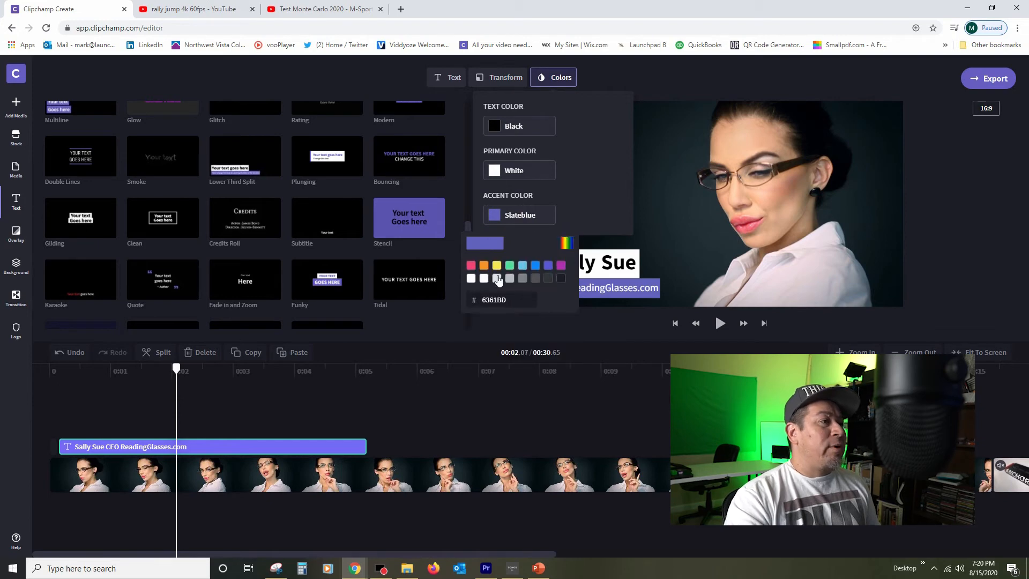
click(522, 278)
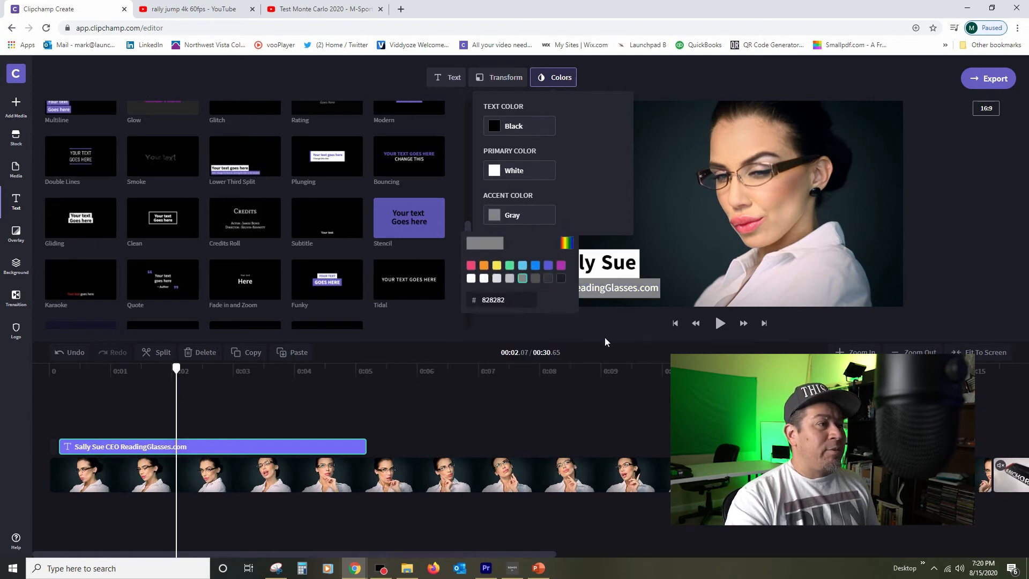
Step: Play the recoloured lower third from the start to preview it
click(176, 370)
drag(175, 368, 75, 382)
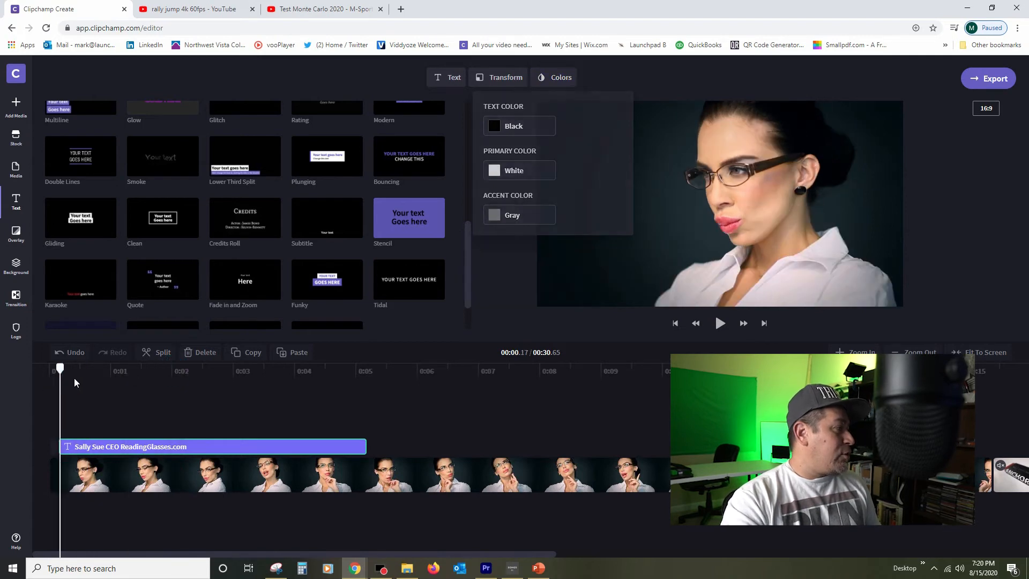
click(720, 323)
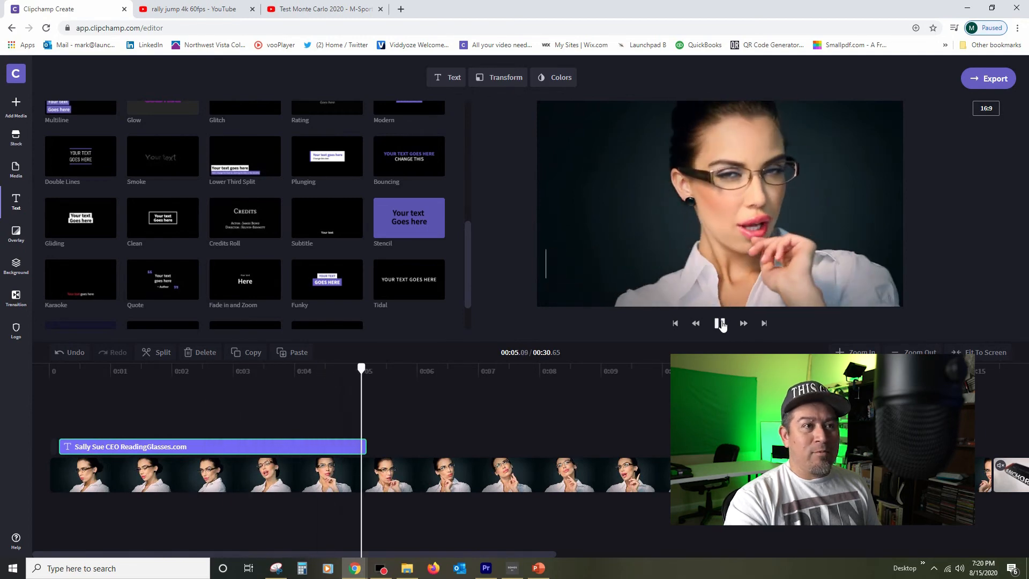
click(720, 323)
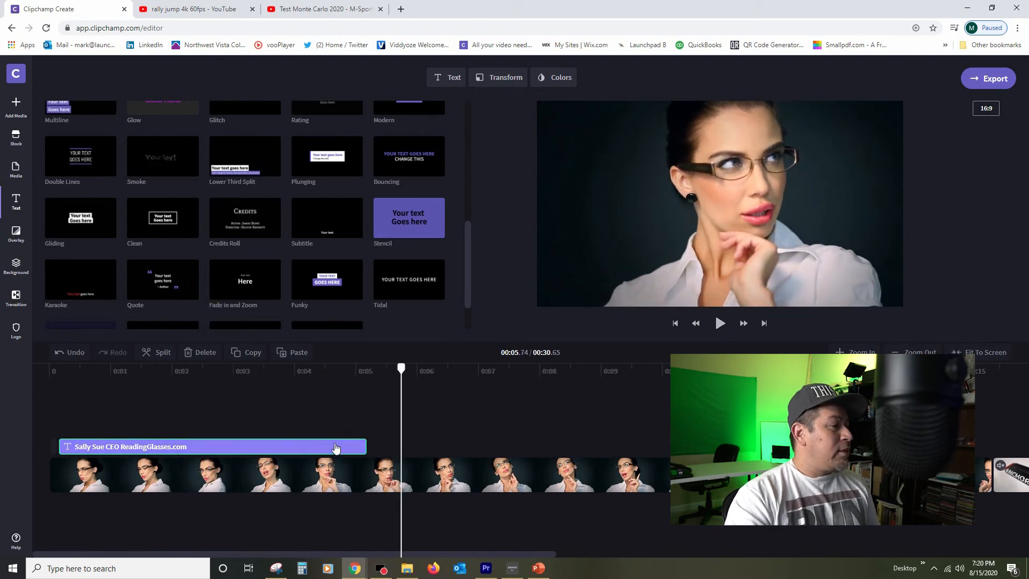
click(320, 448)
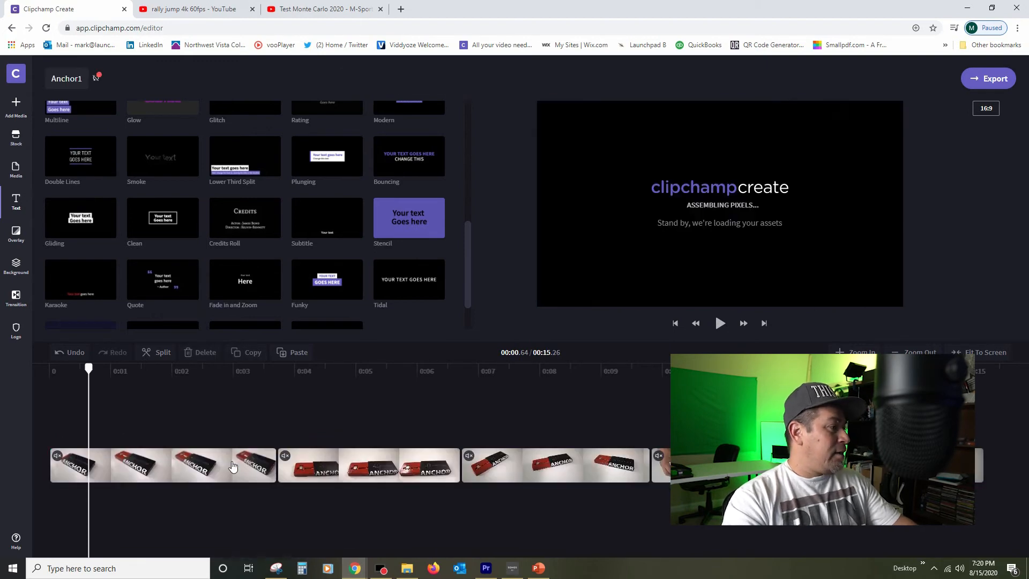
scroll(213, 281, up, 3)
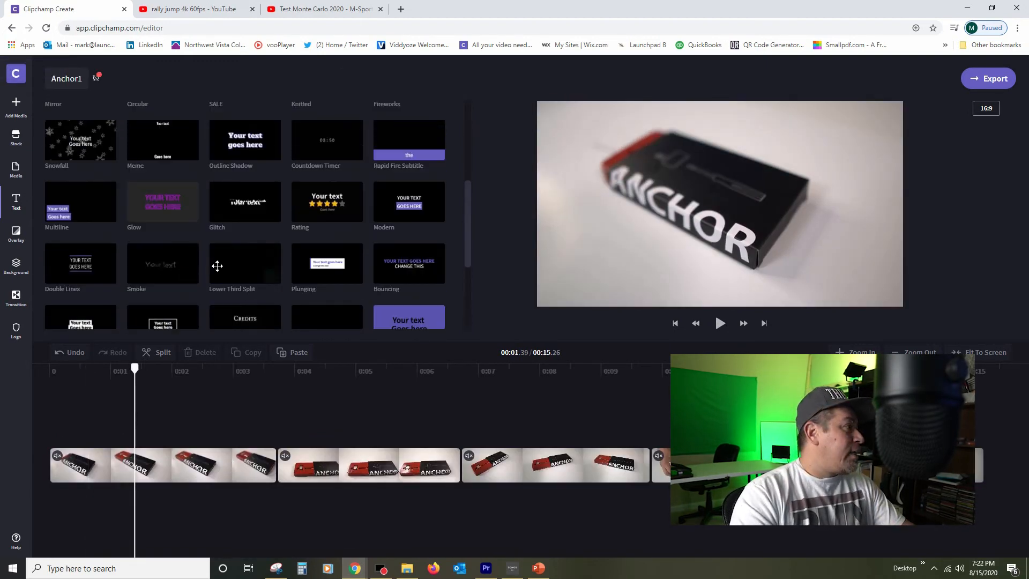
drag(162, 219, 104, 420)
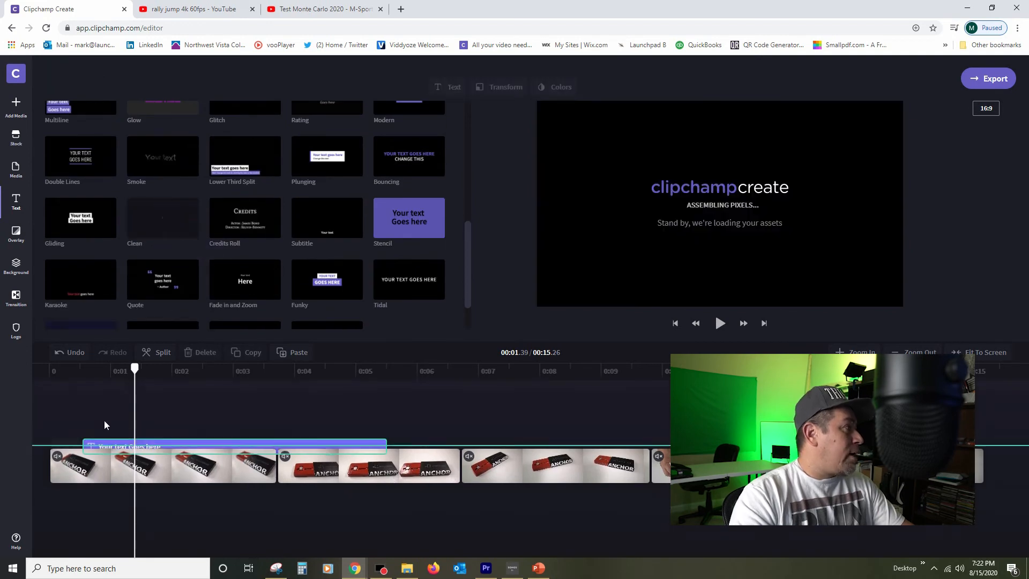
key(Delete)
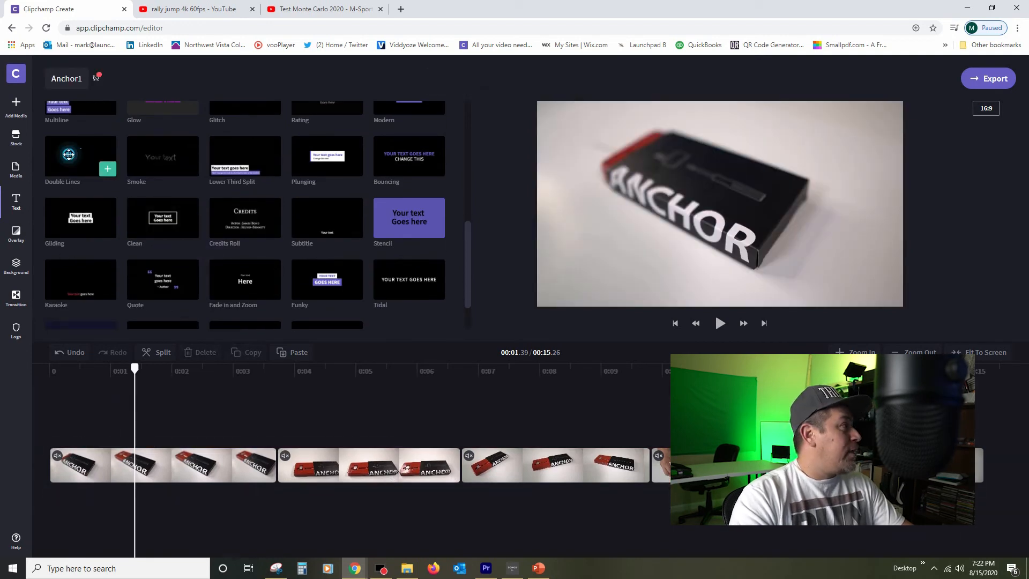
drag(80, 158, 160, 448)
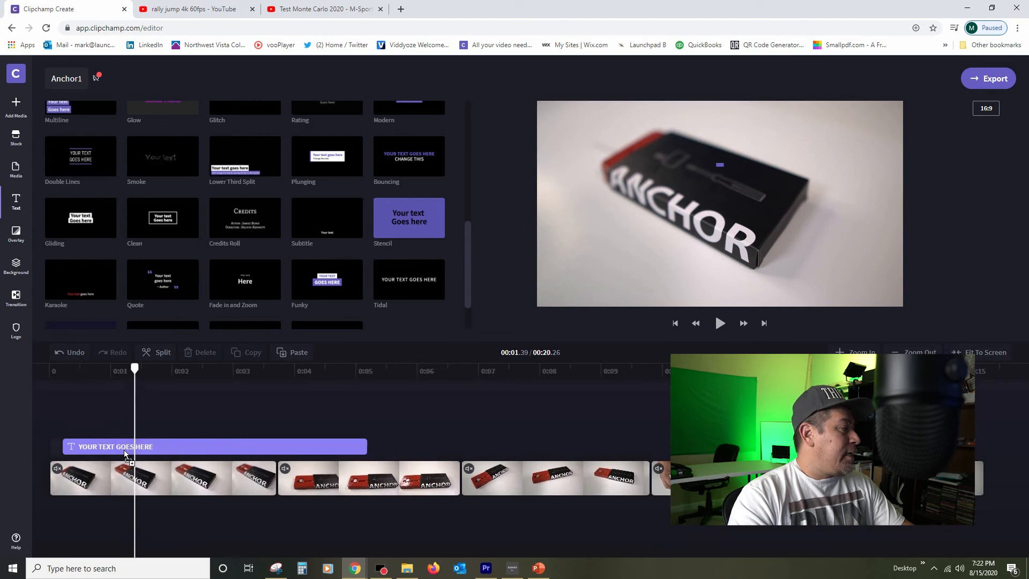
drag(352, 449, 268, 450)
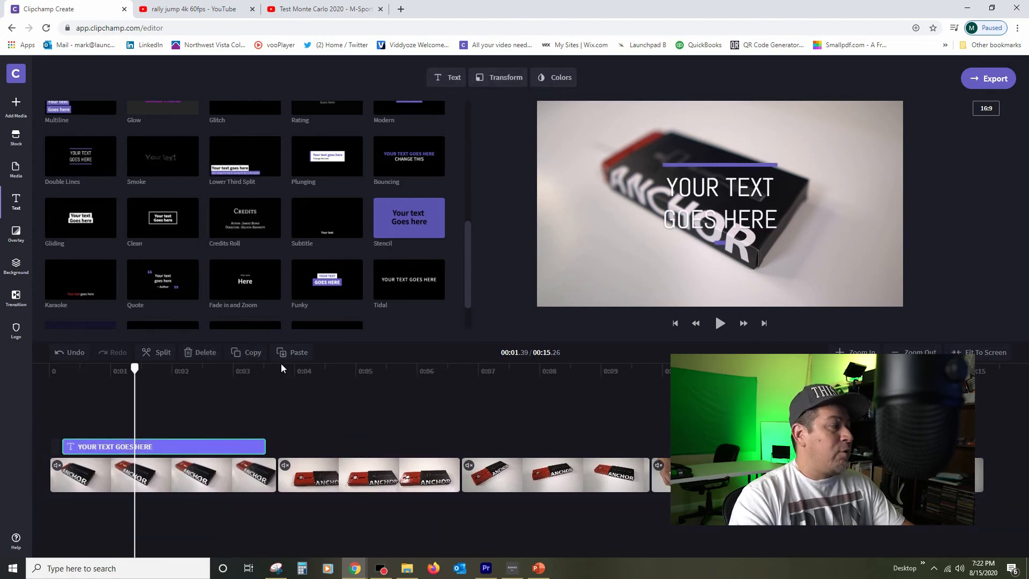
click(451, 77)
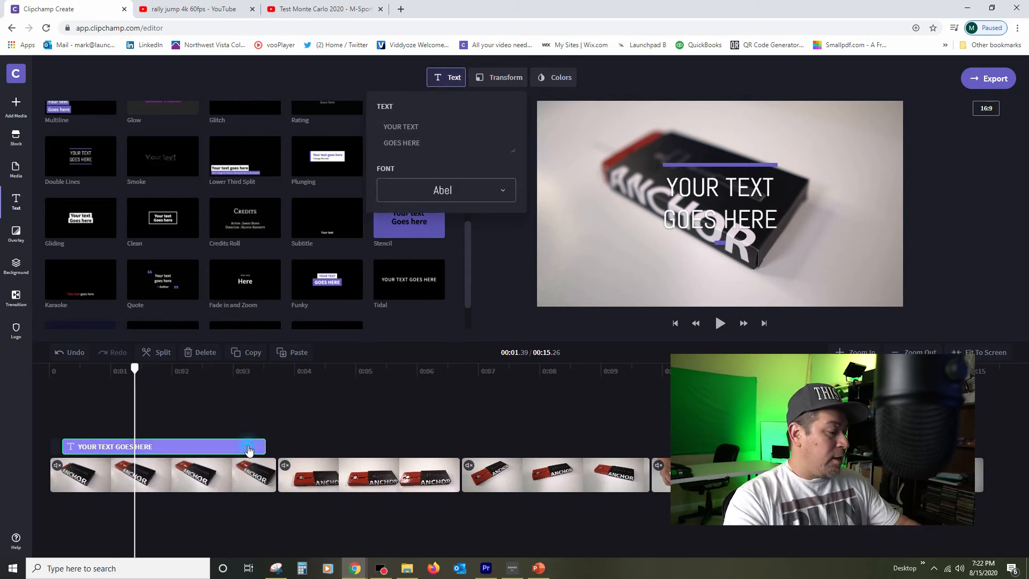
key(Delete)
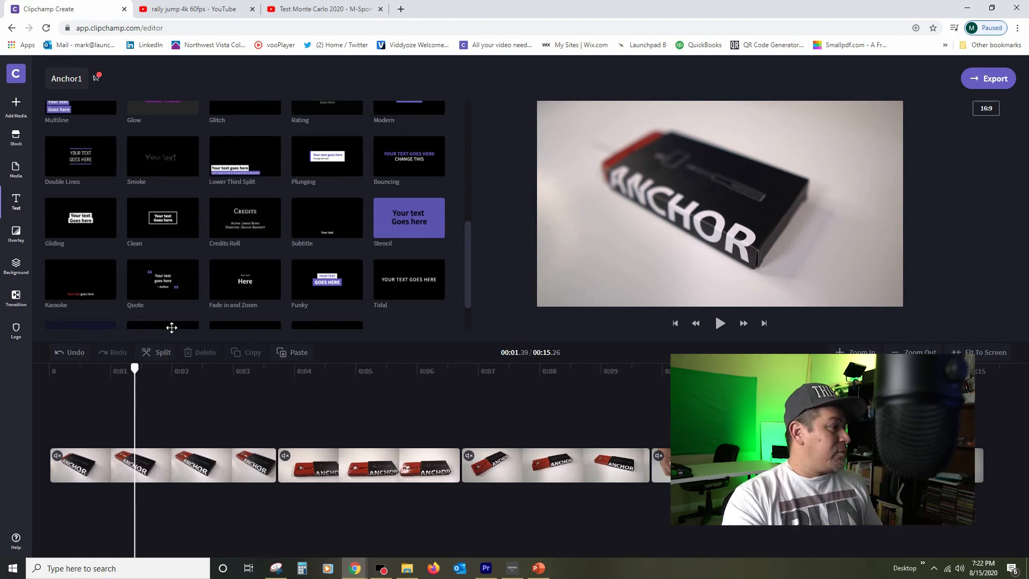
Step: Add the Karaoke text template and fit it to span the second Anchor clip, from about 3.7 to 6.7 seconds
drag(101, 289, 334, 436)
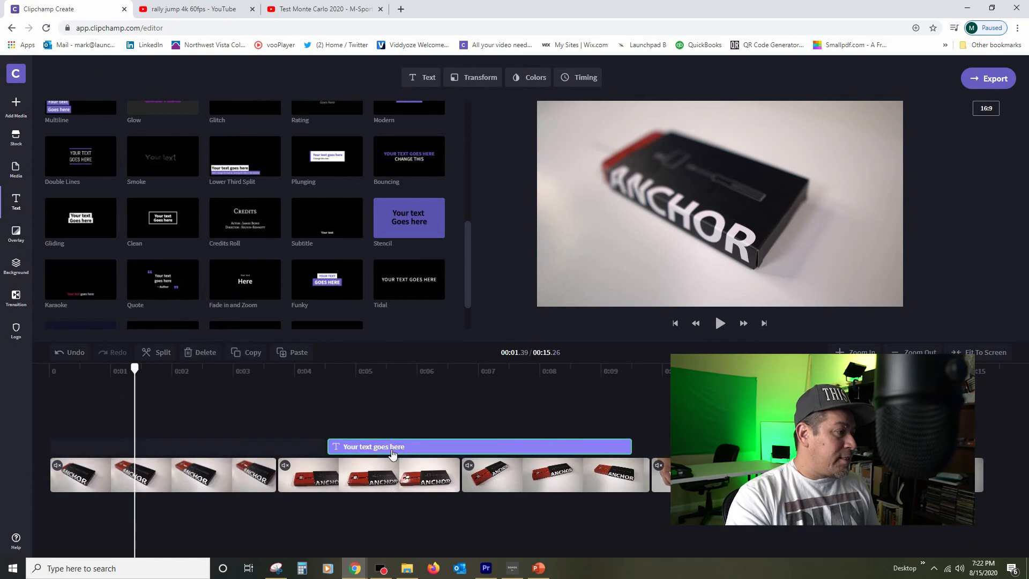
drag(391, 451, 336, 452)
click(579, 447)
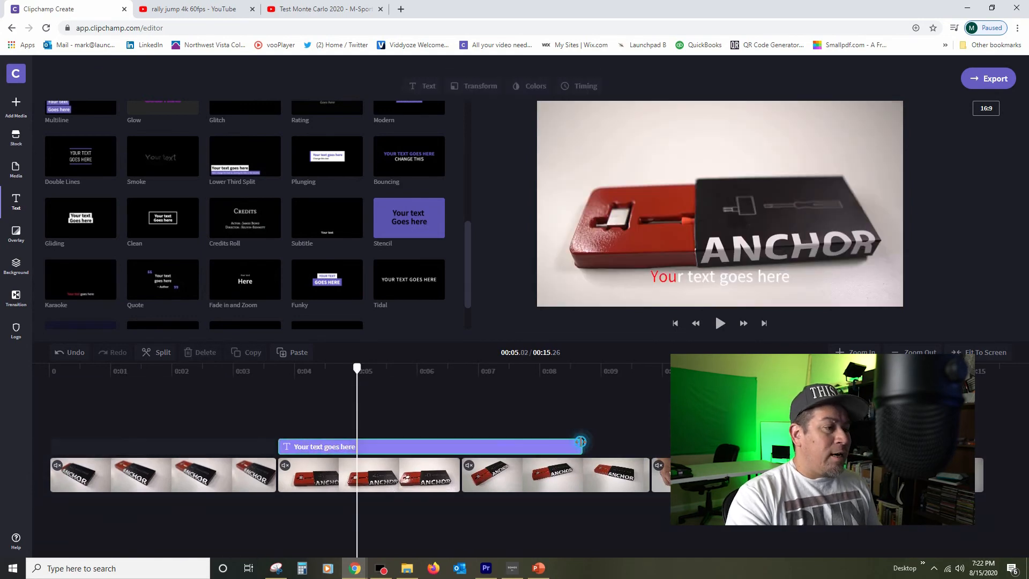
drag(580, 446, 460, 448)
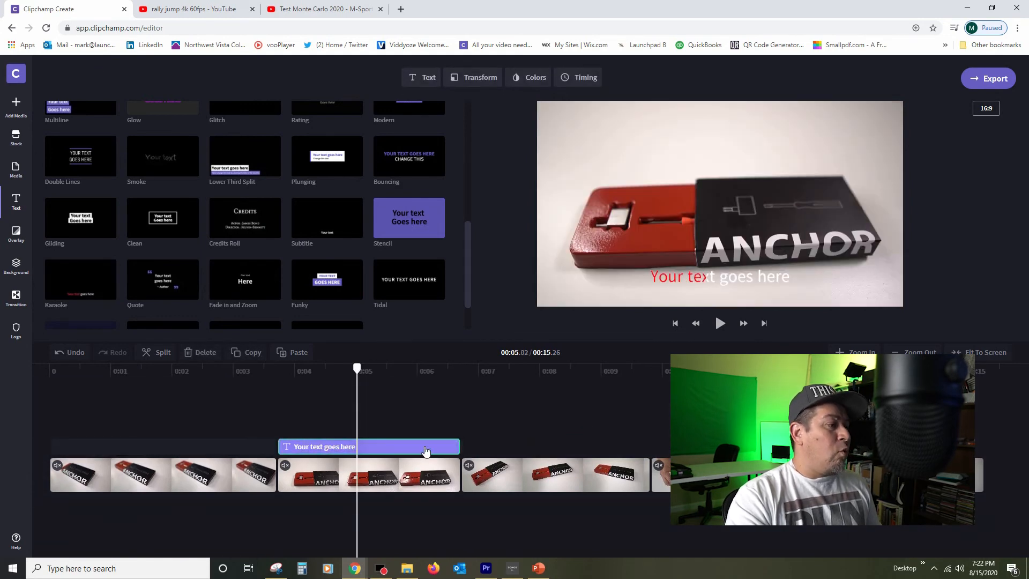
Step: Change the Karaoke title's text to "Laptop lock plugs into audio port"
click(424, 78)
click(408, 128)
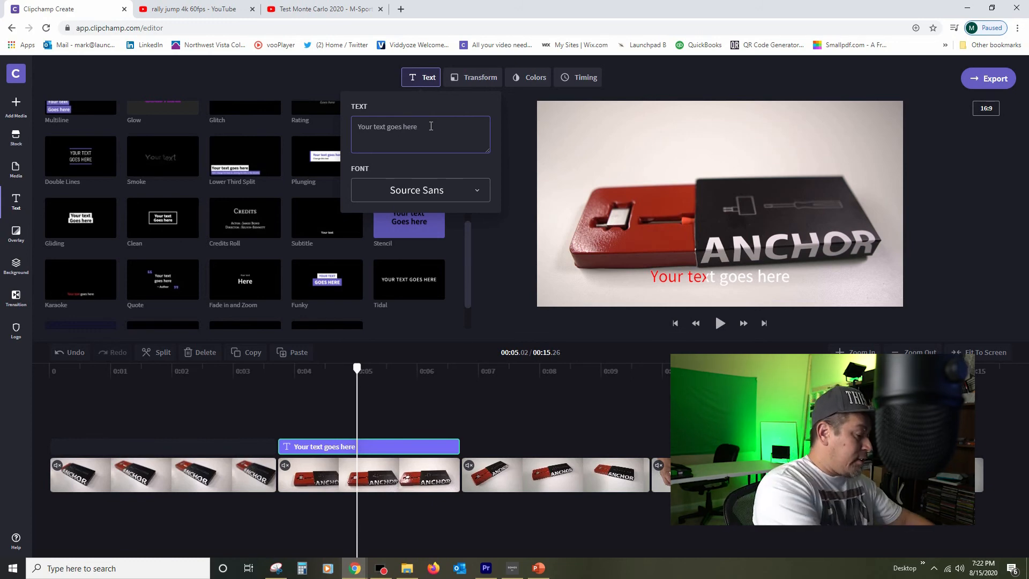
text(Laptop)
text( lock plugs into a)
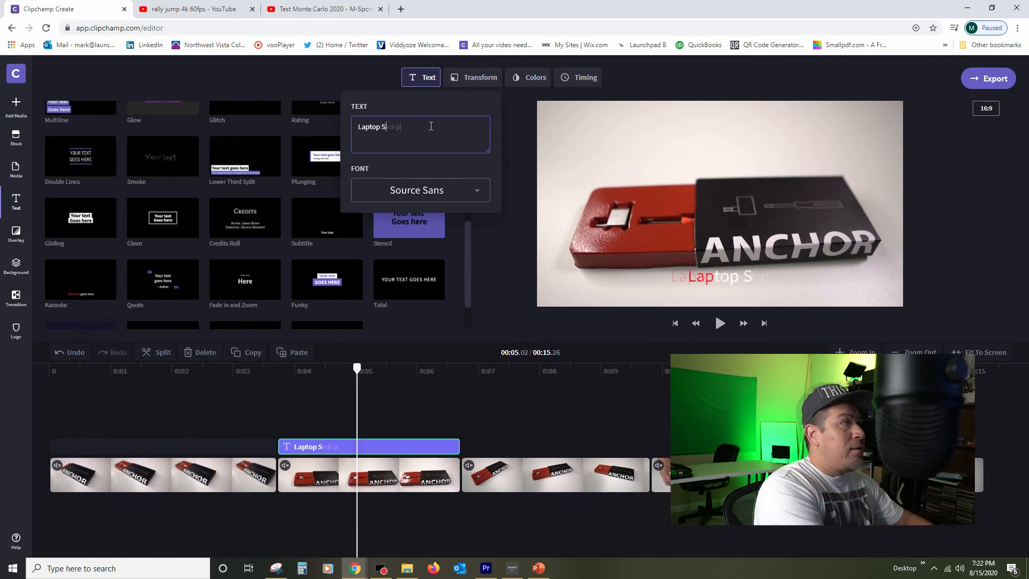
text(udio port)
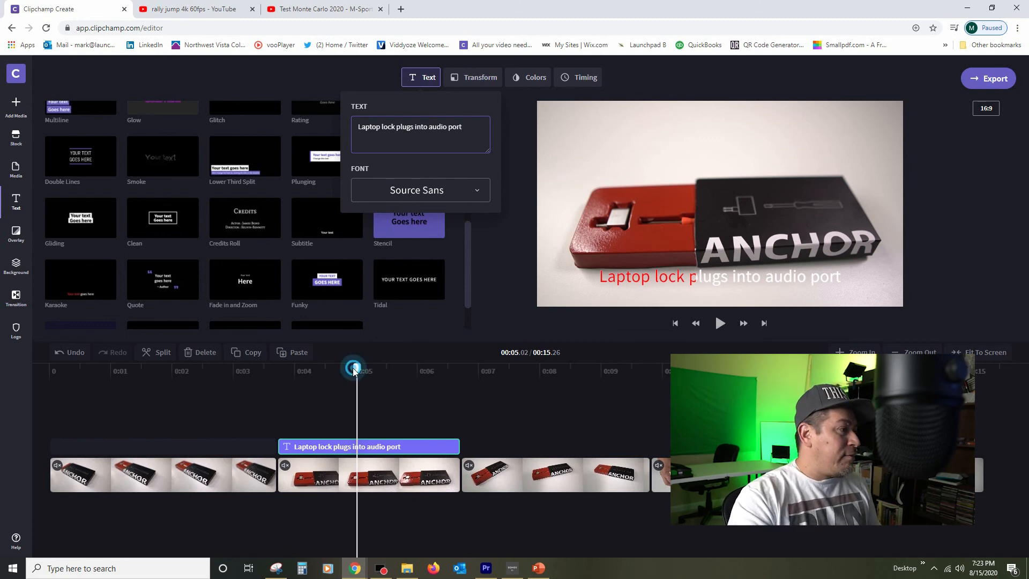
Step: Play the Karaoke title from before its start to preview it
drag(353, 367, 266, 367)
click(719, 323)
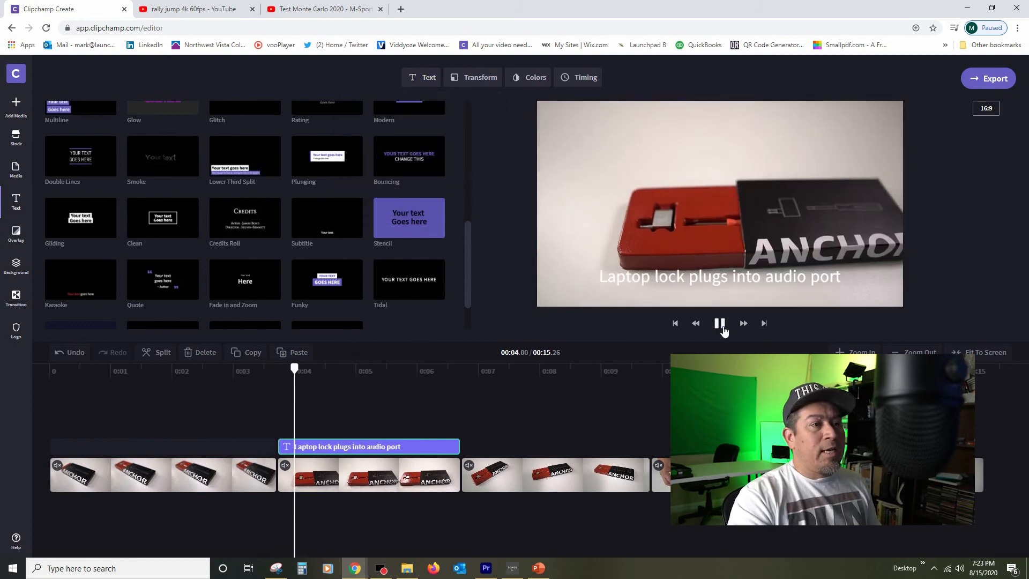